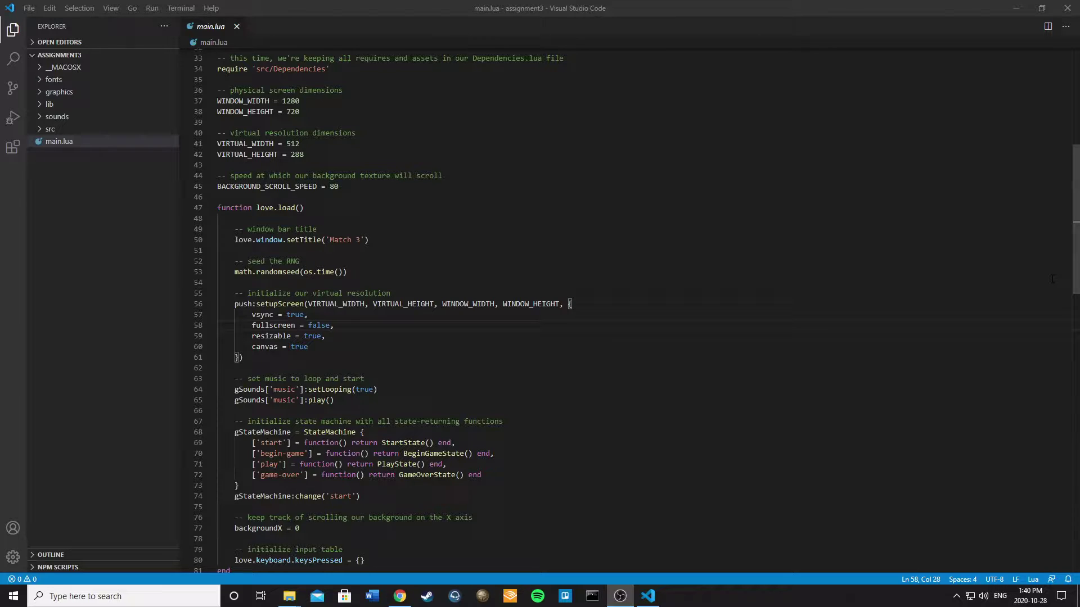
- Put focus in the Match 3 project's main.lua code editor
left_click(594, 243)
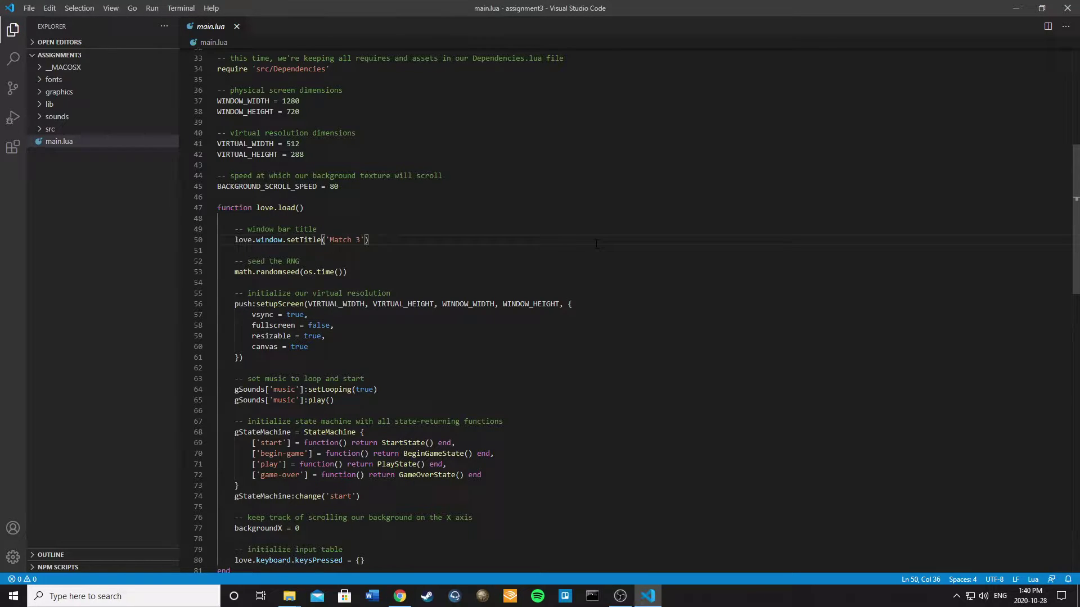
- Run the game with Alt+L, start a new game, and match at column 2, row 2
key("alt+l")
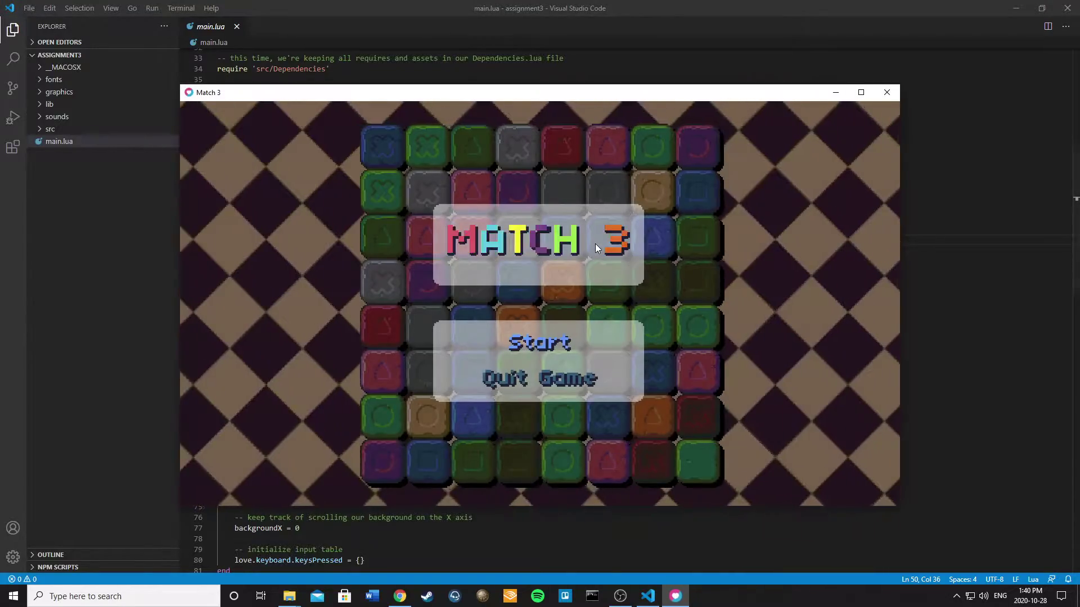
key("Return")
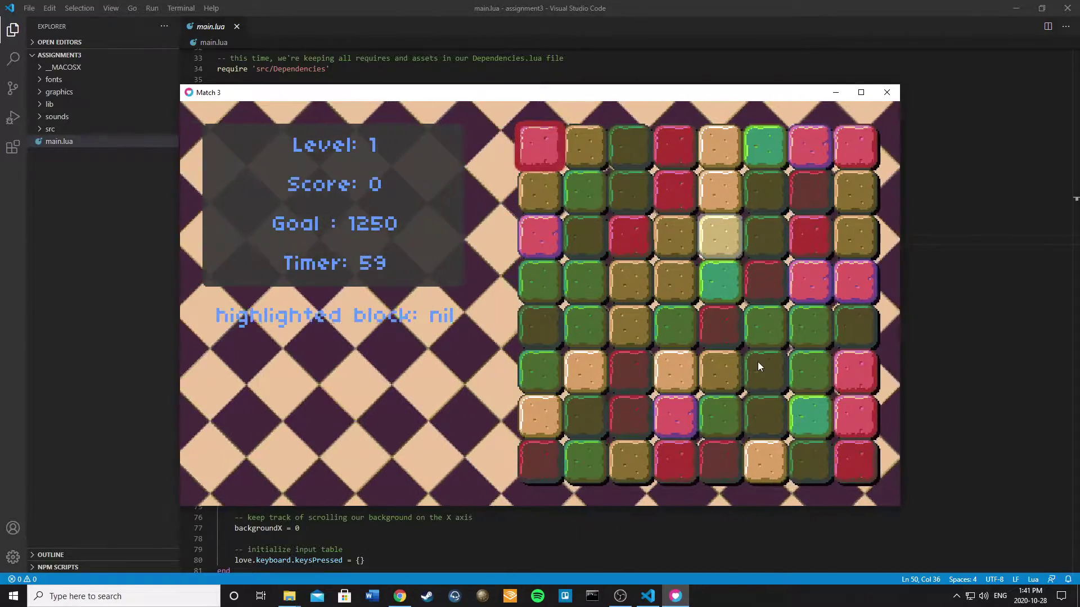
key("Down")
key("Down")
key("Right")
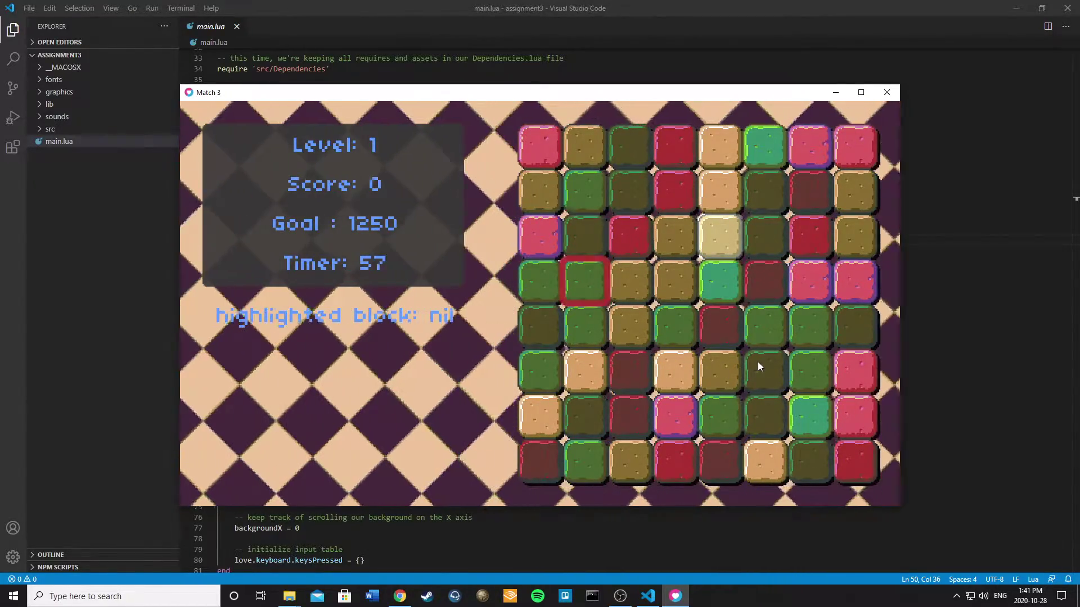
key("Up")
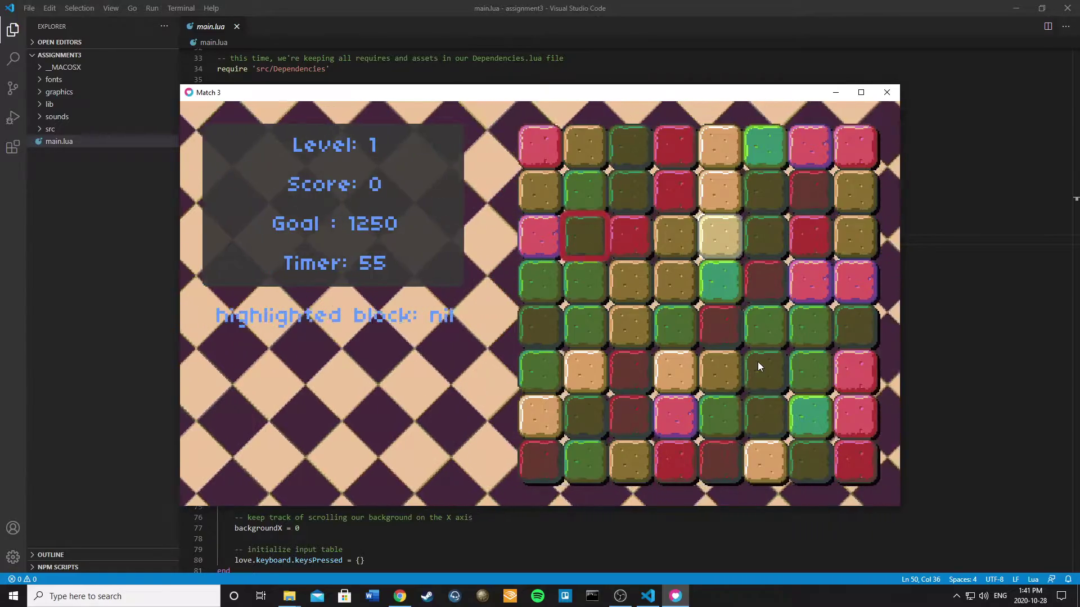
key("Return")
key("Down")
key("Return")
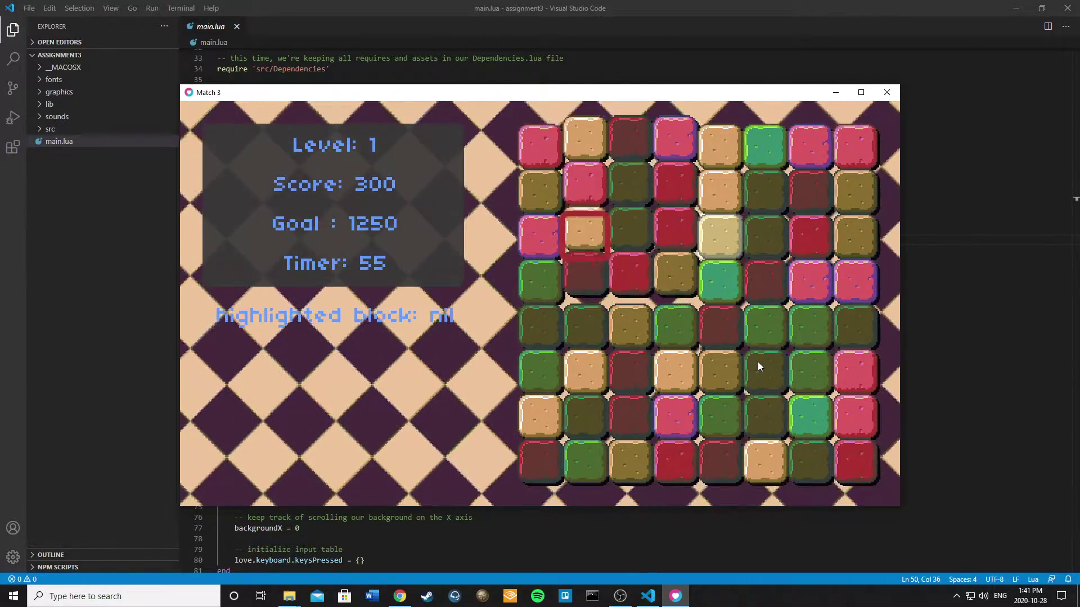
- Swap two neighbouring tiles to clear another level 1 match
key("Up")
key("Right")
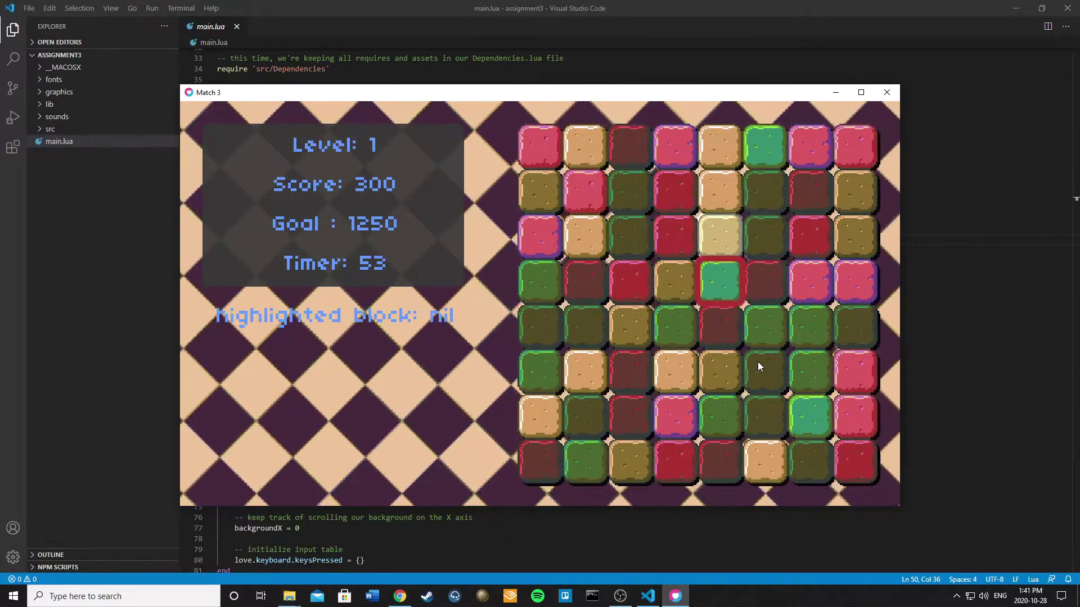
key("Down")
key("Left")
key("Return")
key("Up")
key("Return")
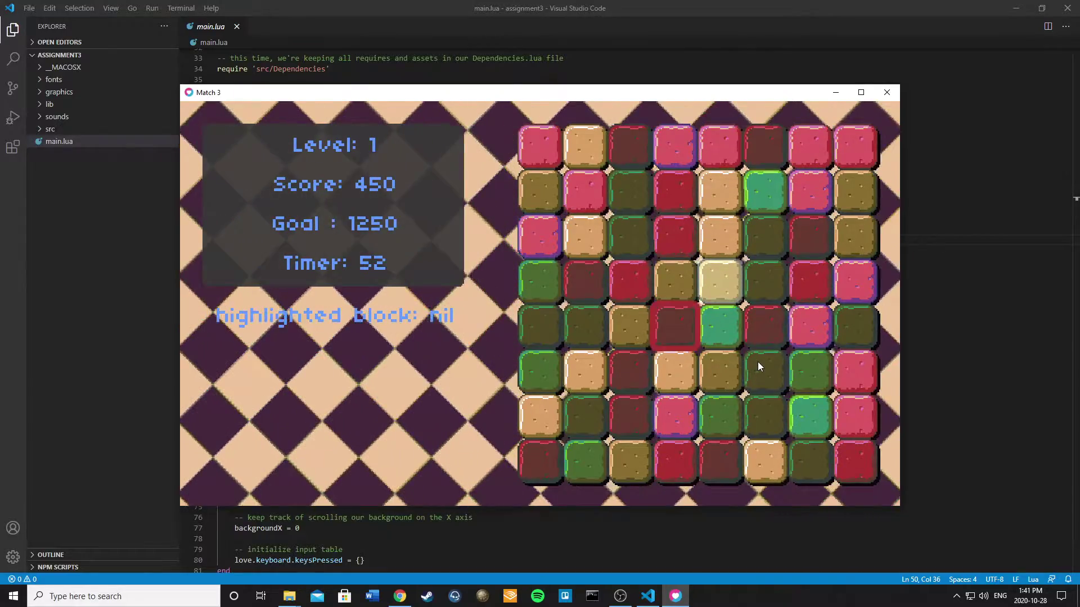
- After a cancelled pick, swap tiles to clear a match in column 4
key("Return")
key("Return")
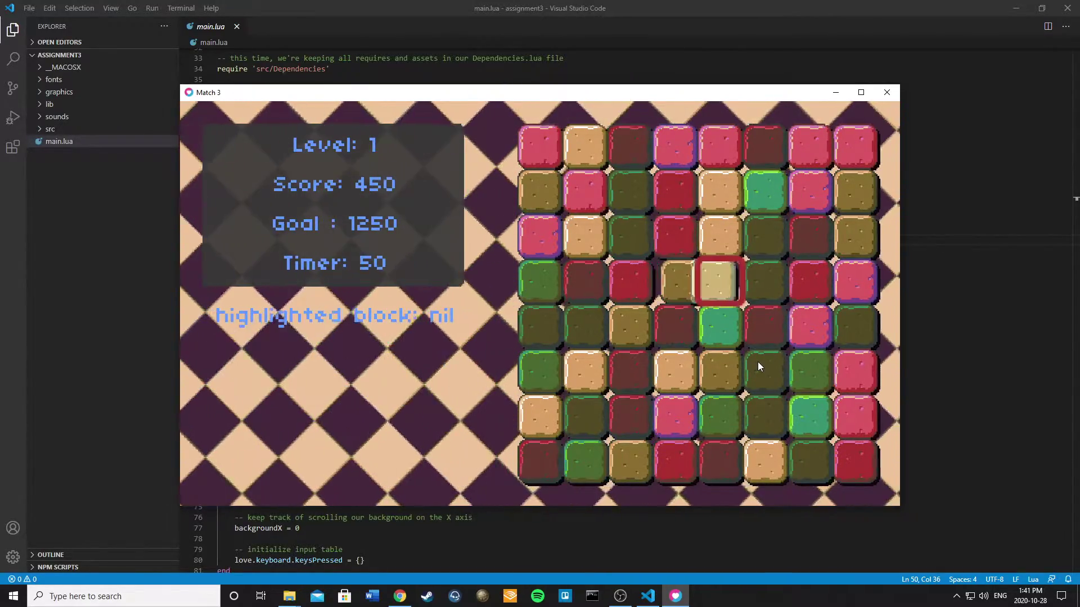
key("Left")
key("Return")
key("Return")
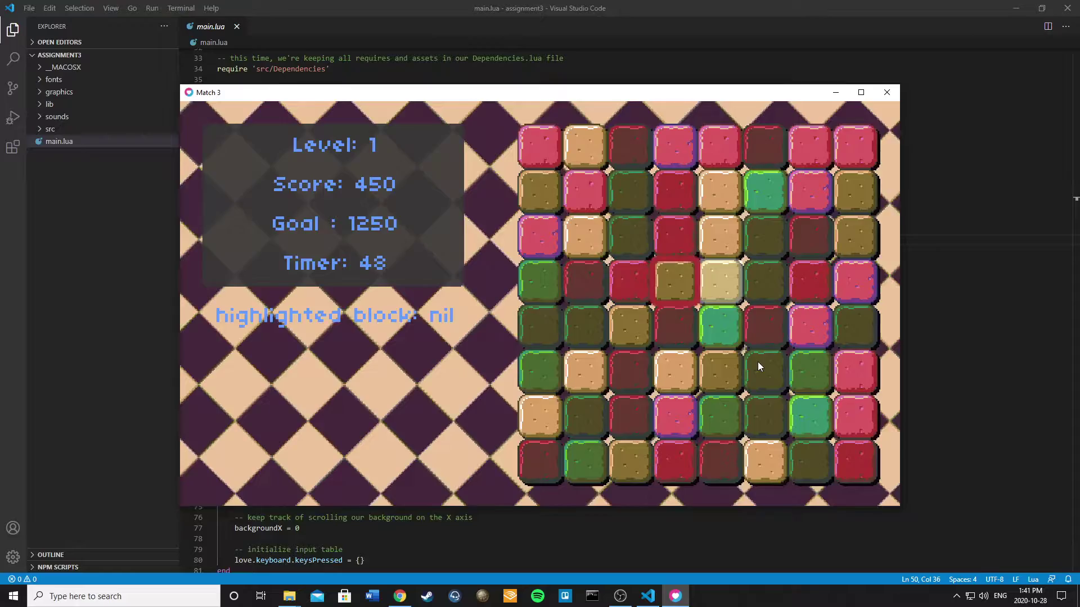
key("Return")
key("Left")
key("Return")
- Make two more swaps that clear matches on the board
key("Down")
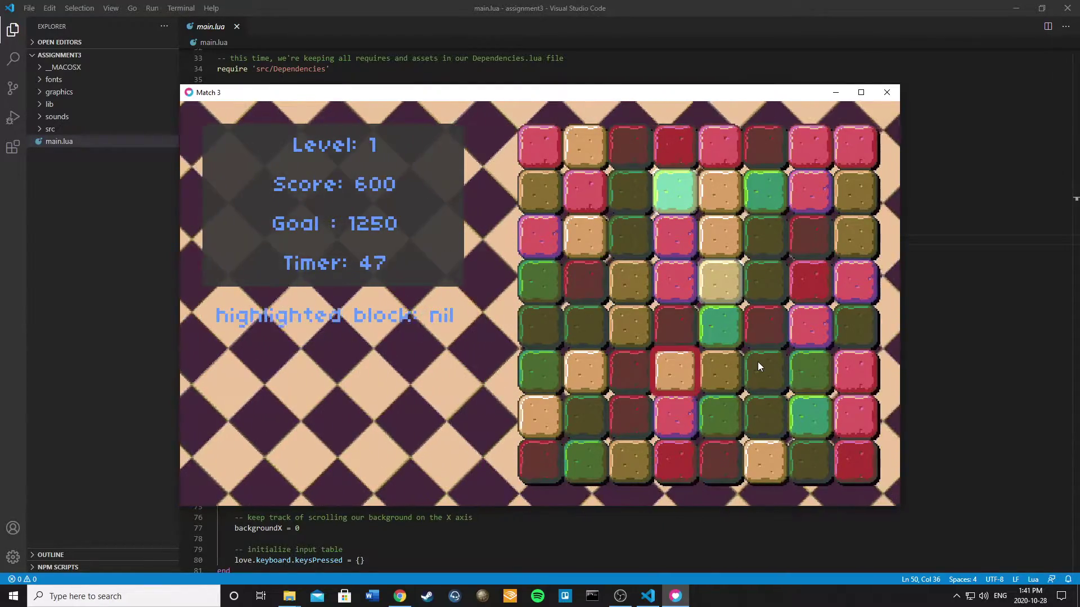
key("Return")
key("Left")
key("Return")
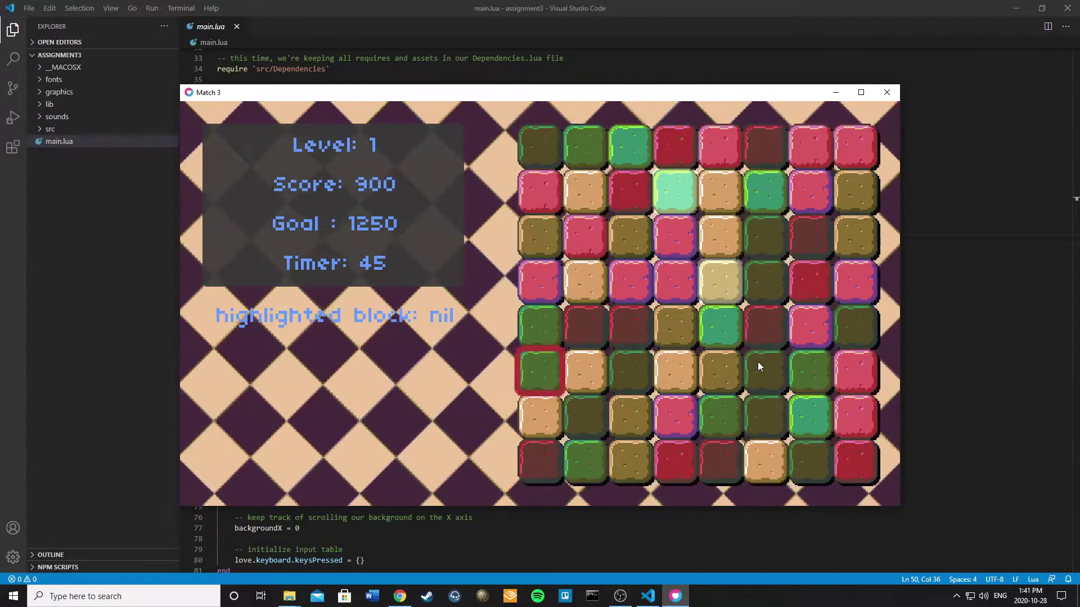
key("Return")
key("Left")
key("Return")
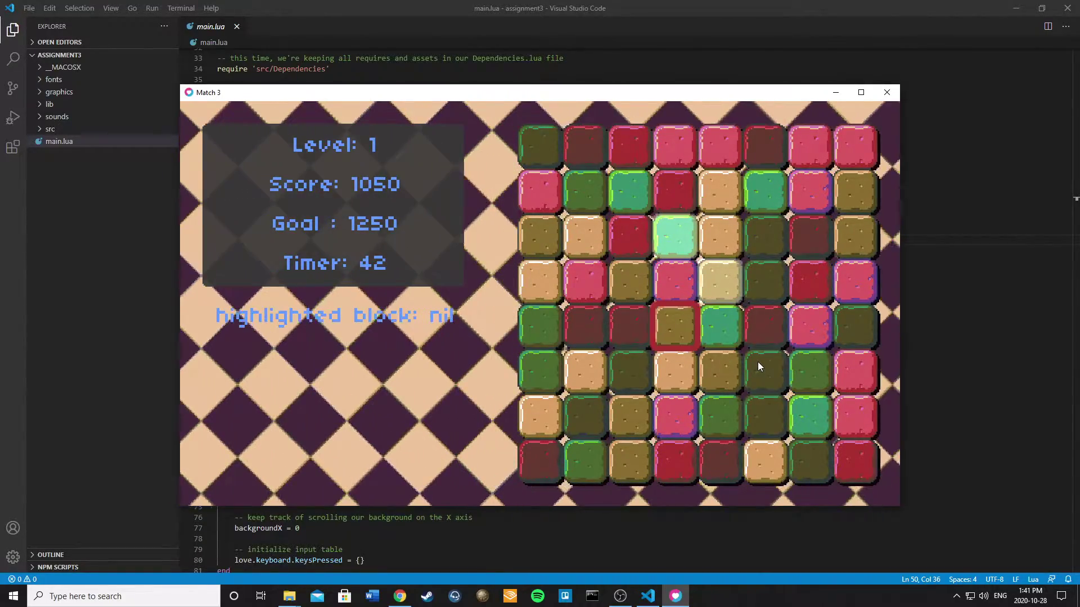
- Clear another match, then pick a tile and cancel the selection
key("Return")
key("Down")
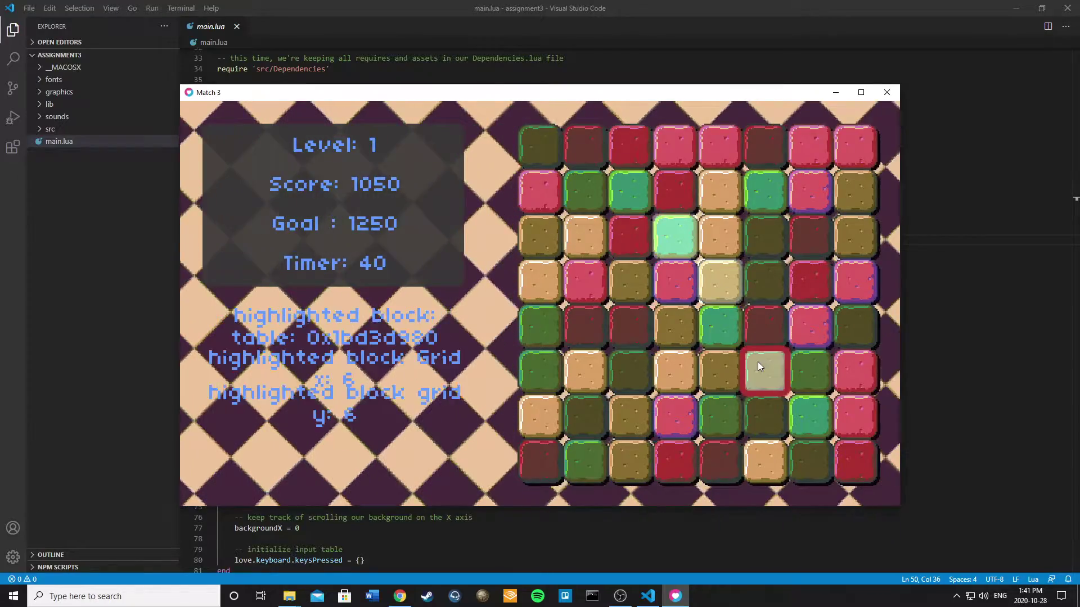
key("Return")
key("Down")
key("Down")
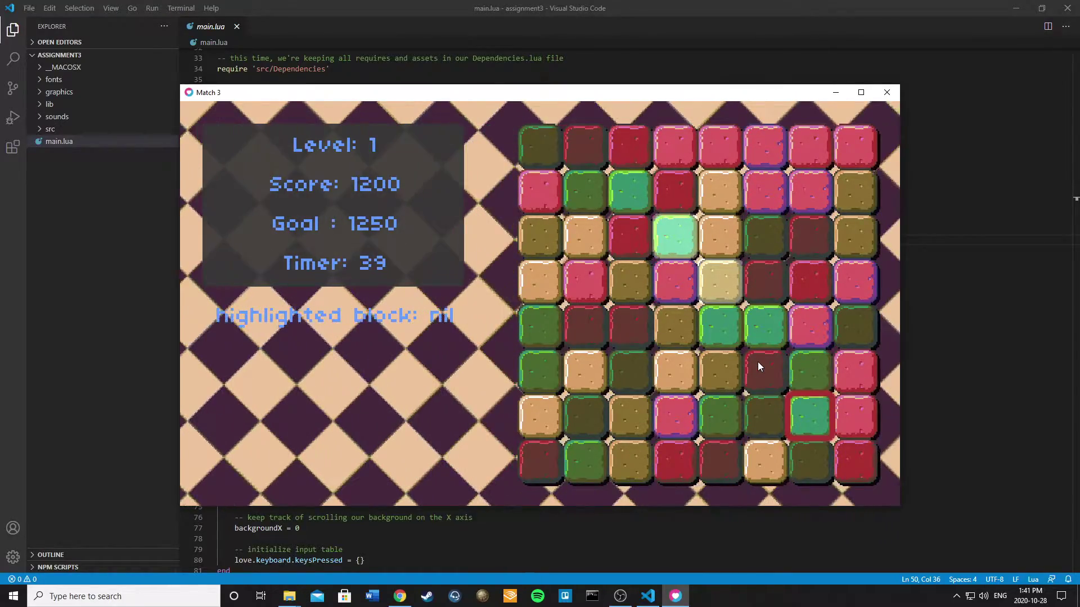
key("Up")
key("Return")
key("Return")
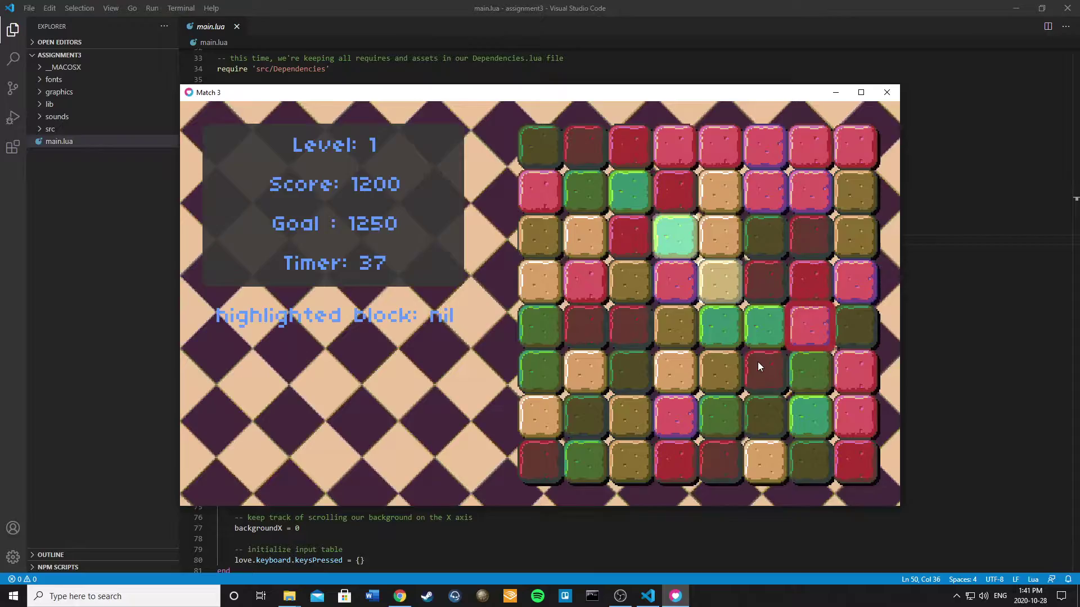
- Swap upper-row tiles to push the score past 1250 and reach level 2
key("Right")
key("Left")
key("Up")
key("Left")
key("Up")
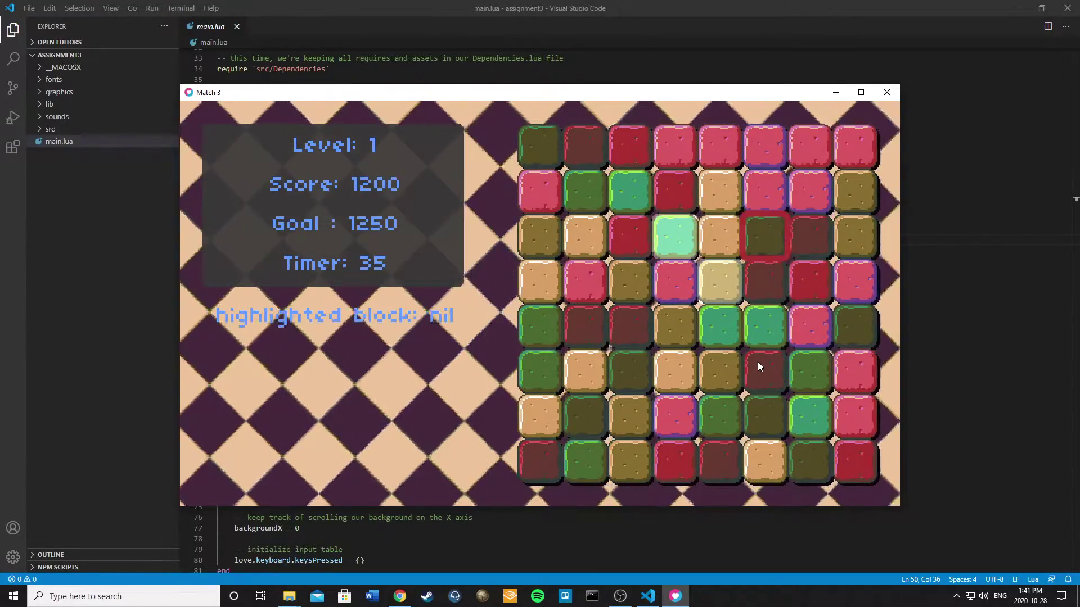
key("Up")
key("Return")
key("Up")
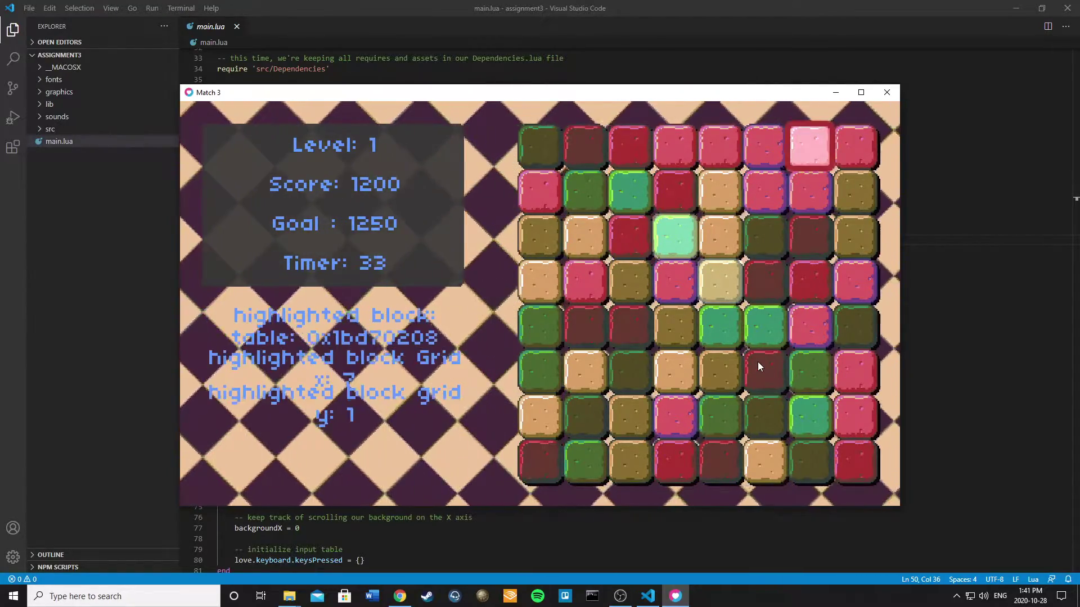
key("Return")
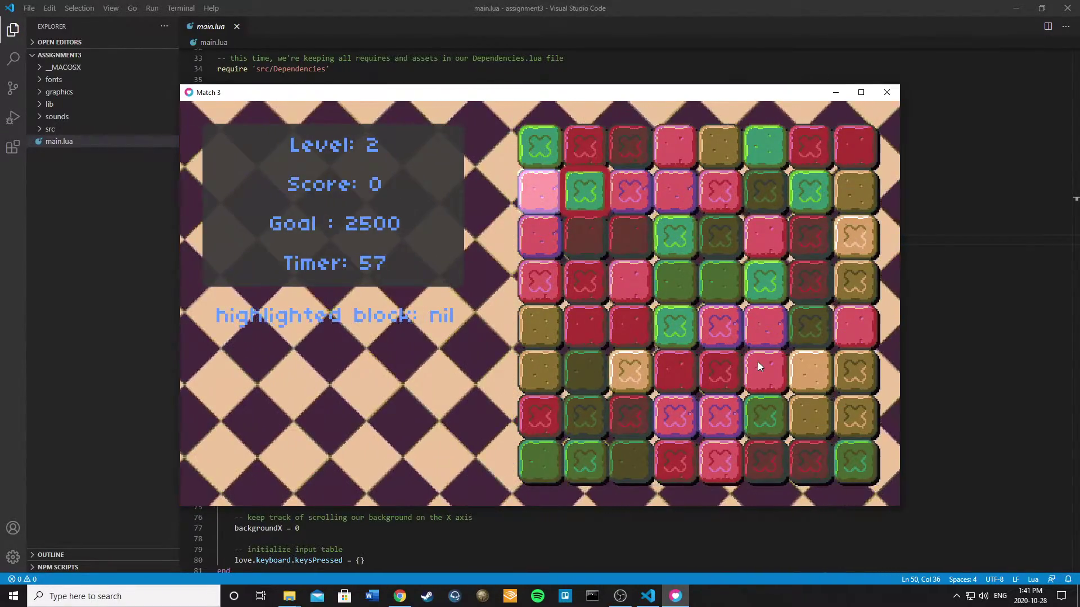
- Clear a level 2 match in column 4 after cancelling a first pick
key("Return")
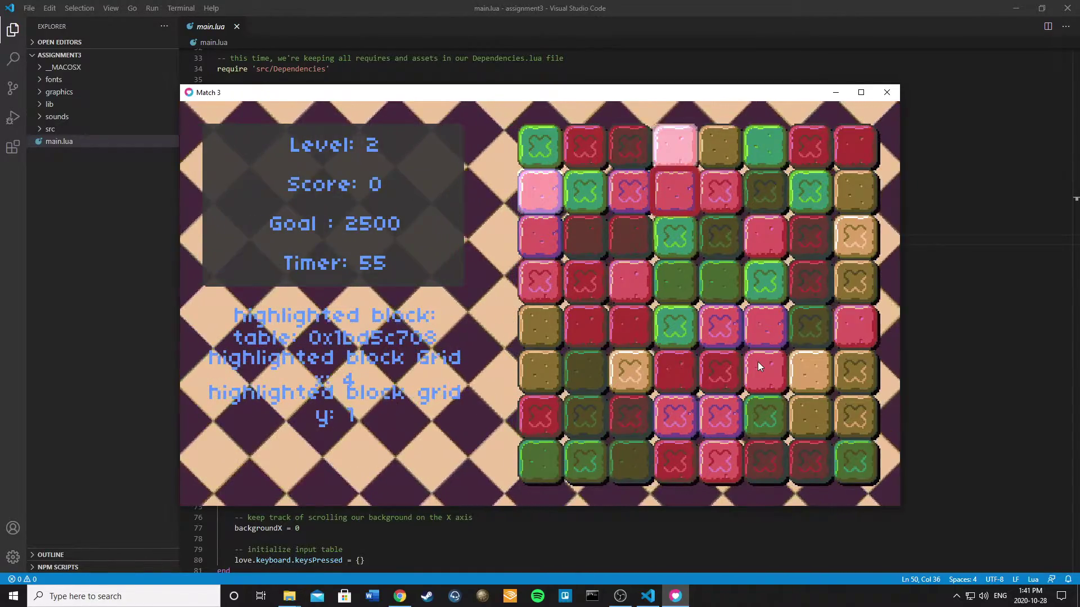
key("Return")
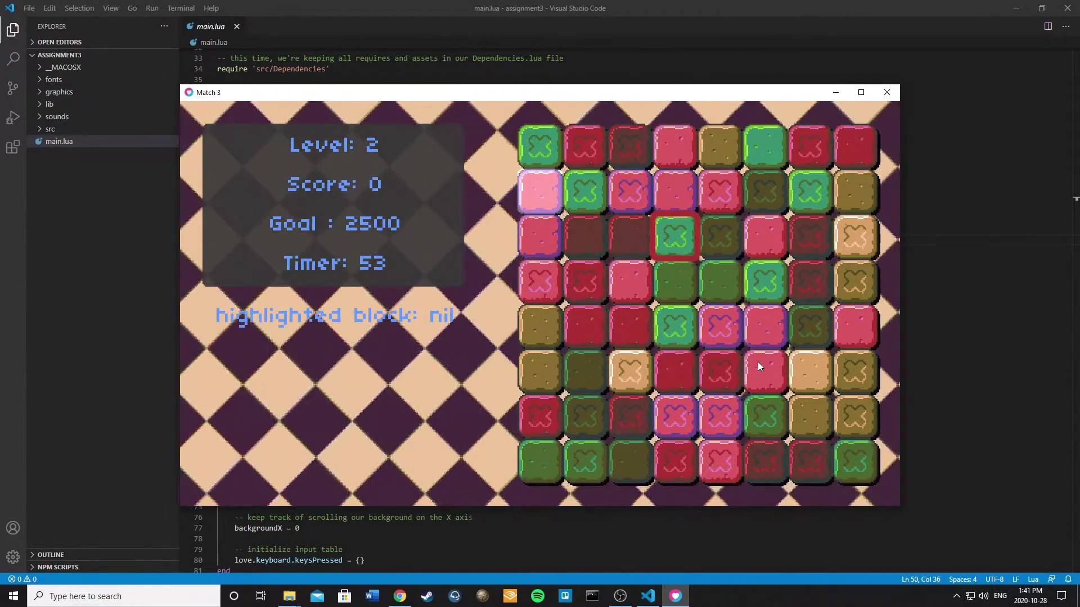
key("Return")
key("Up")
key("Return")
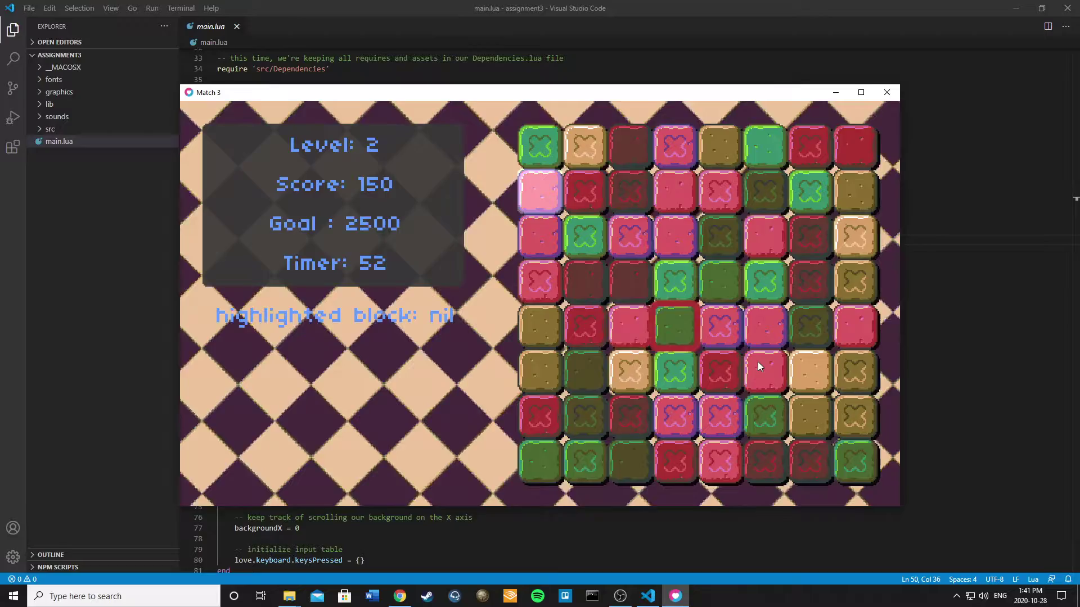
- Swap tiles to clear a match in column 1
key("Left")
key("Left")
key("Left")
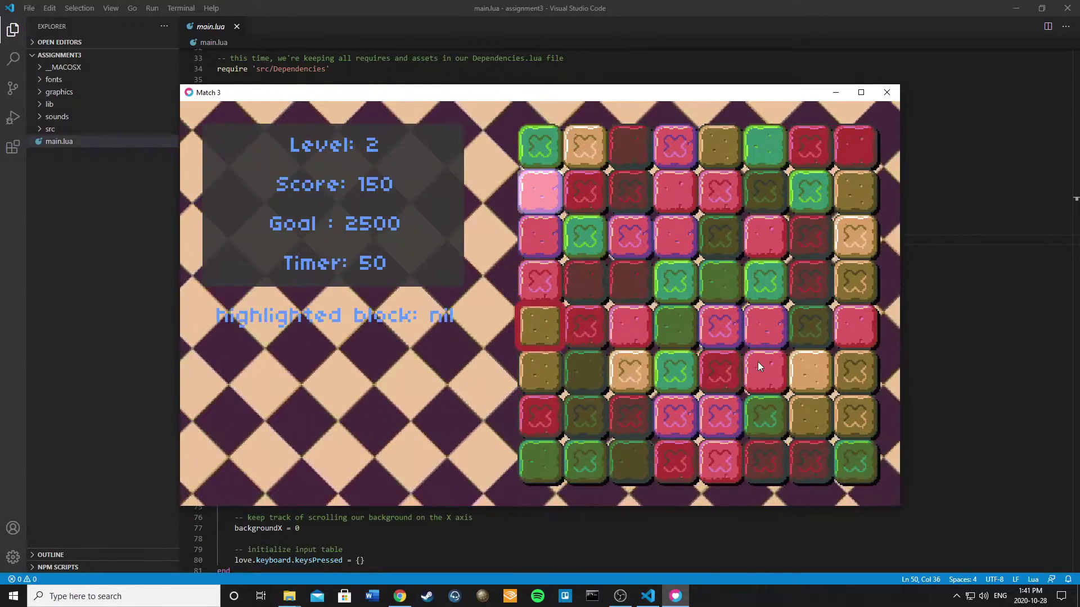
key("Return")
key("Down")
key("Return")
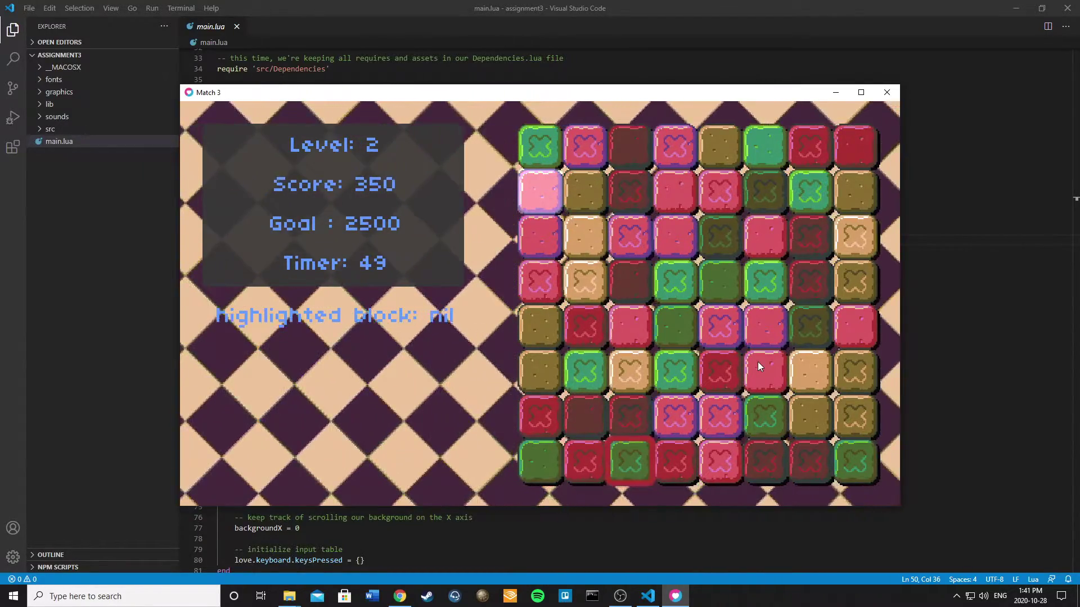
key("Up")
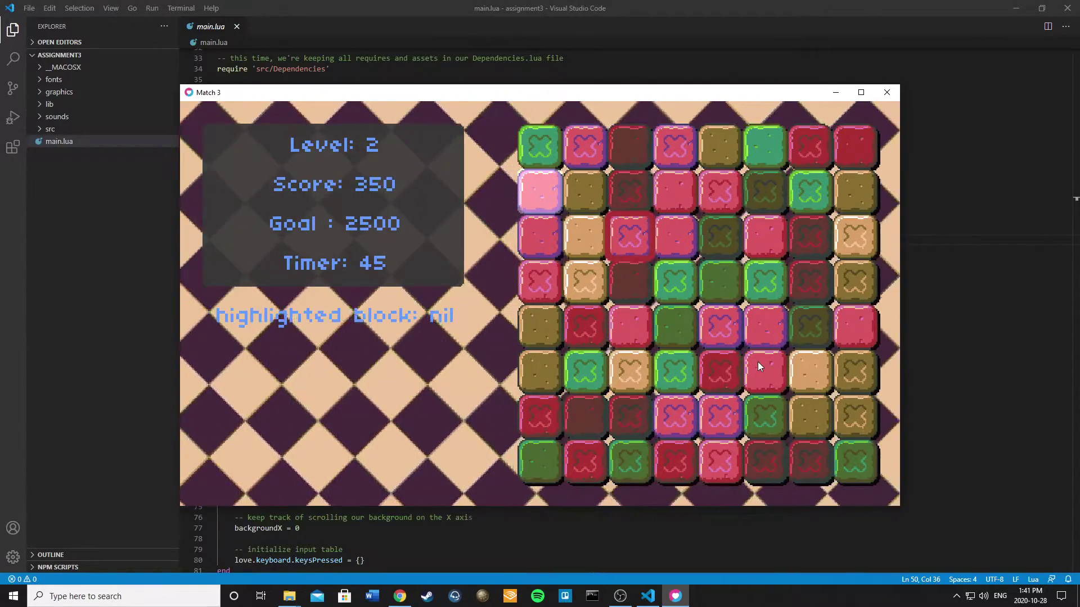
- Make two column 3 swaps, including a big match, raising the score to 1000
key("Return")
key("Down")
key("Return")
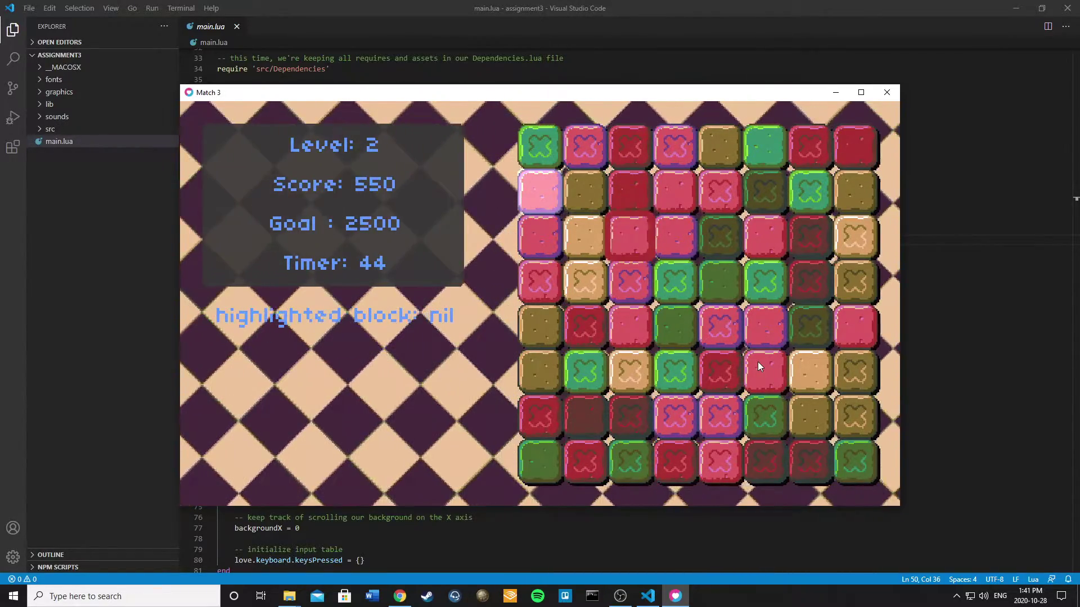
key("Return")
key("Up")
key("Return")
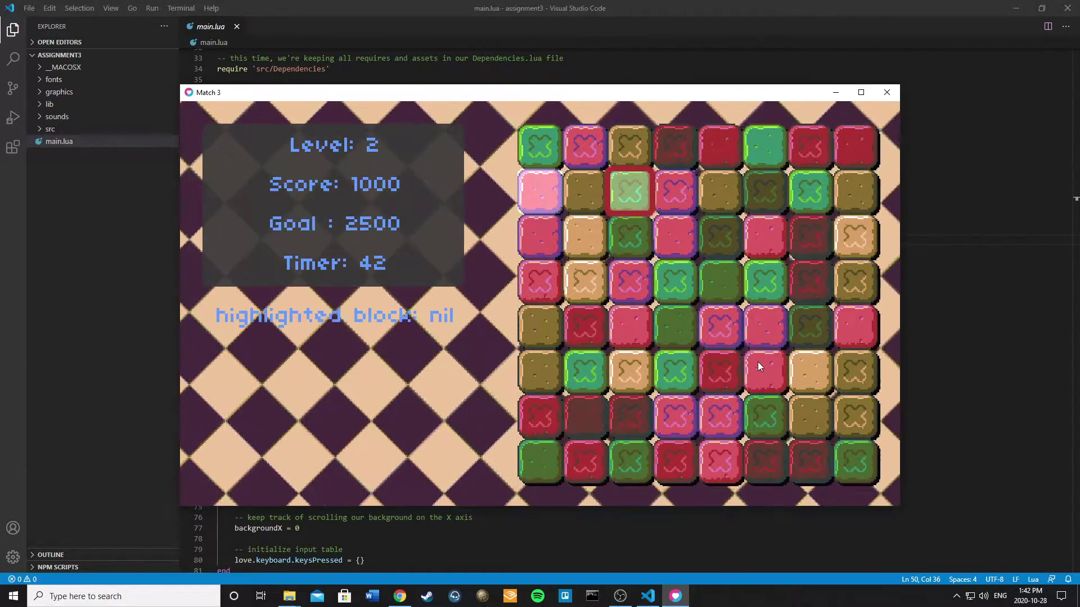
- Quit the game, relaunch it with Alt+L, and start a new level 1 run
key("Escape")
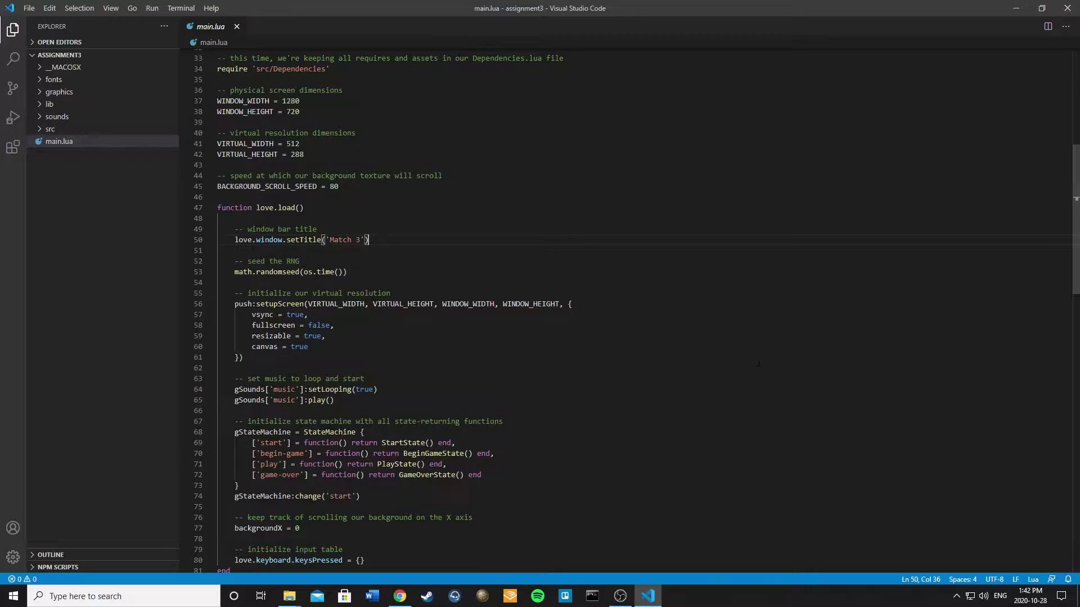
key("alt+l")
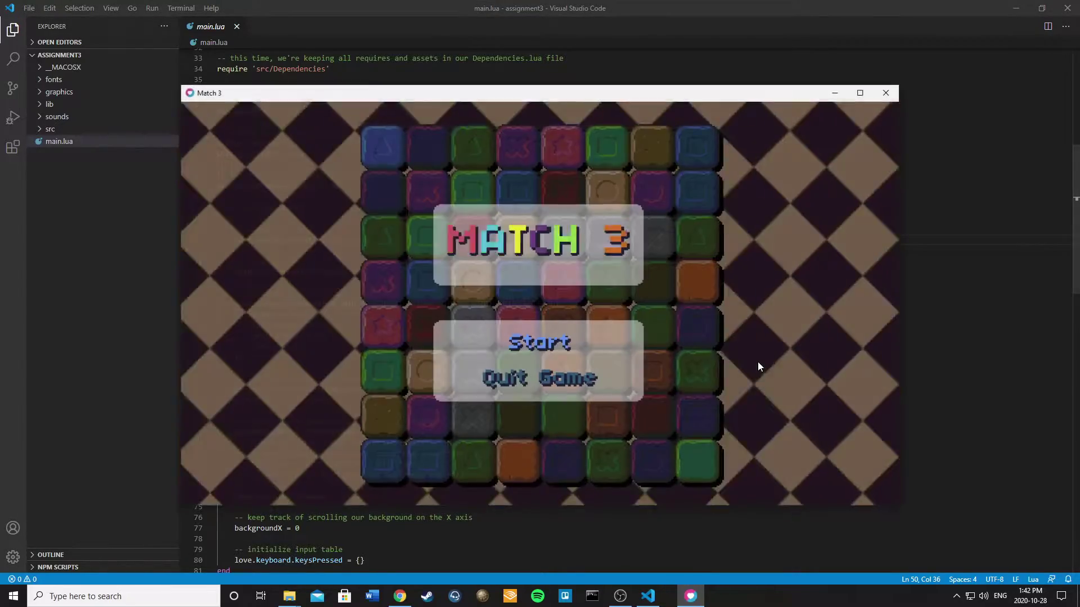
key("Return")
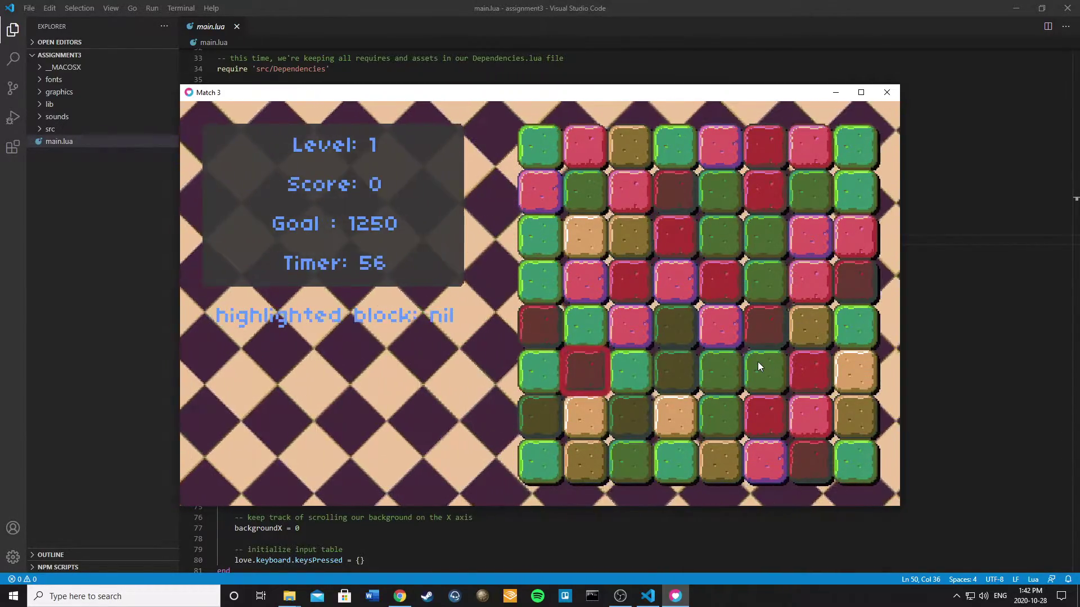
- Swap tiles near the upper right to clear the first matches
key("Right")
key("Right")
key("Right")
key("Right")
key("Right")
key("Up")
key("Up")
key("Left")
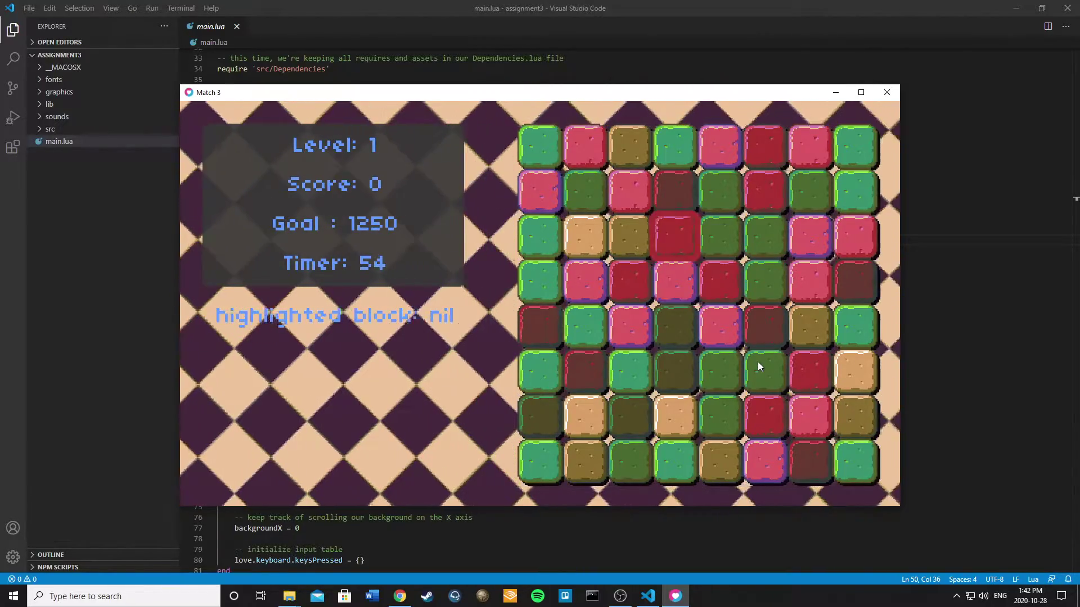
key("Return")
key("Left")
key("Return")
- Swap tiles to trigger cascading matches
key("Down")
key("Return")
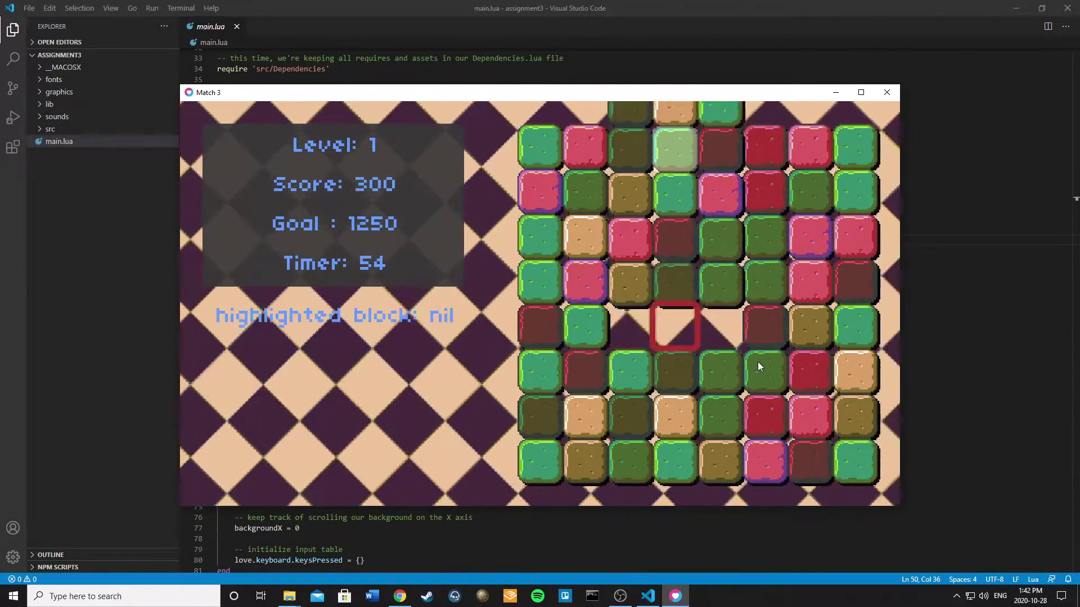
key("Left")
key("Down")
key("Down")
key("Return")
key("Return")
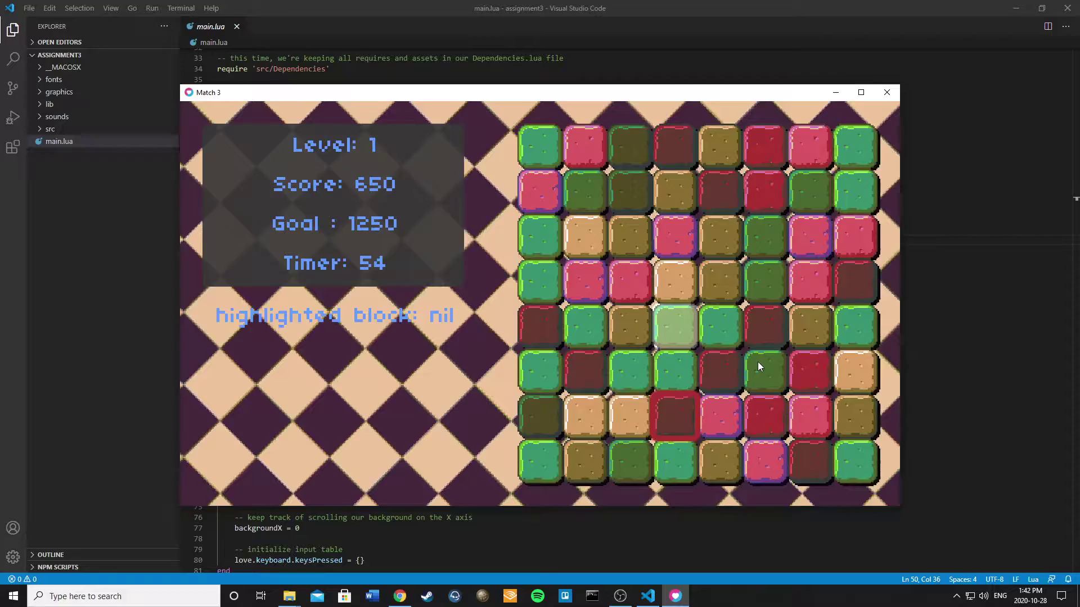
- Score another cascade, then pick a higher tile and swap it into a match
key("Left")
key("Left")
key("Return")
key("Up")
key("Return")
key("Down")
key("Down")
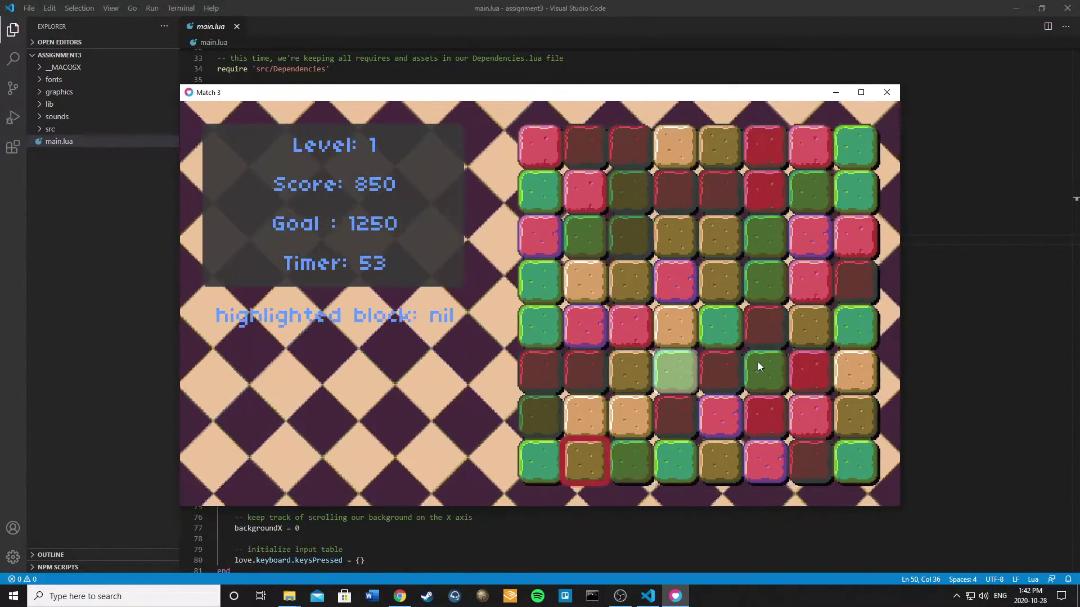
key("Up")
key("Up")
key("Up")
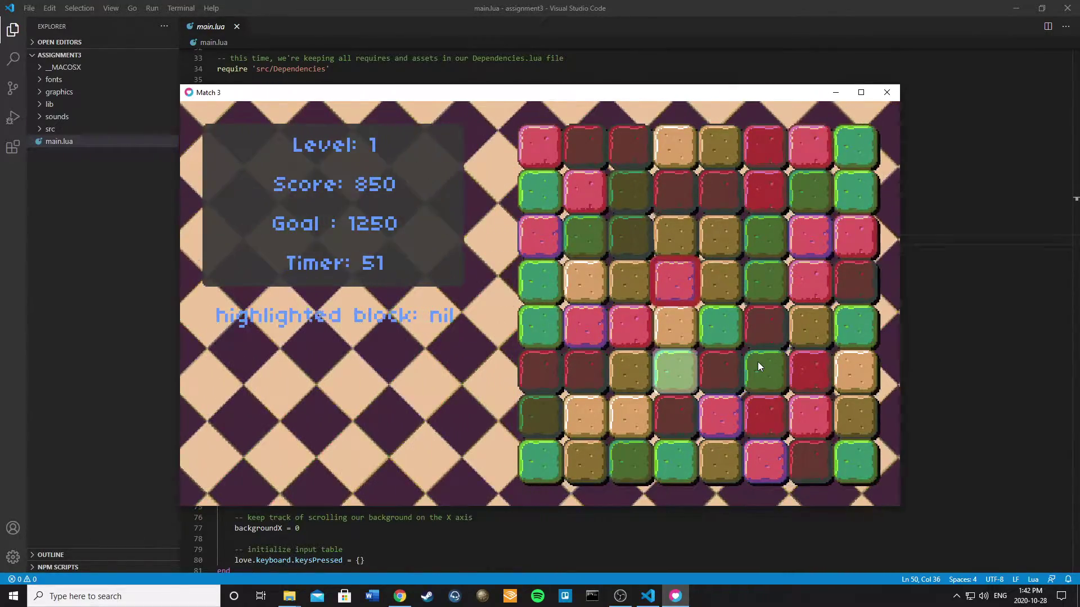
key("Up")
key("Return")
key("Left")
key("Return")
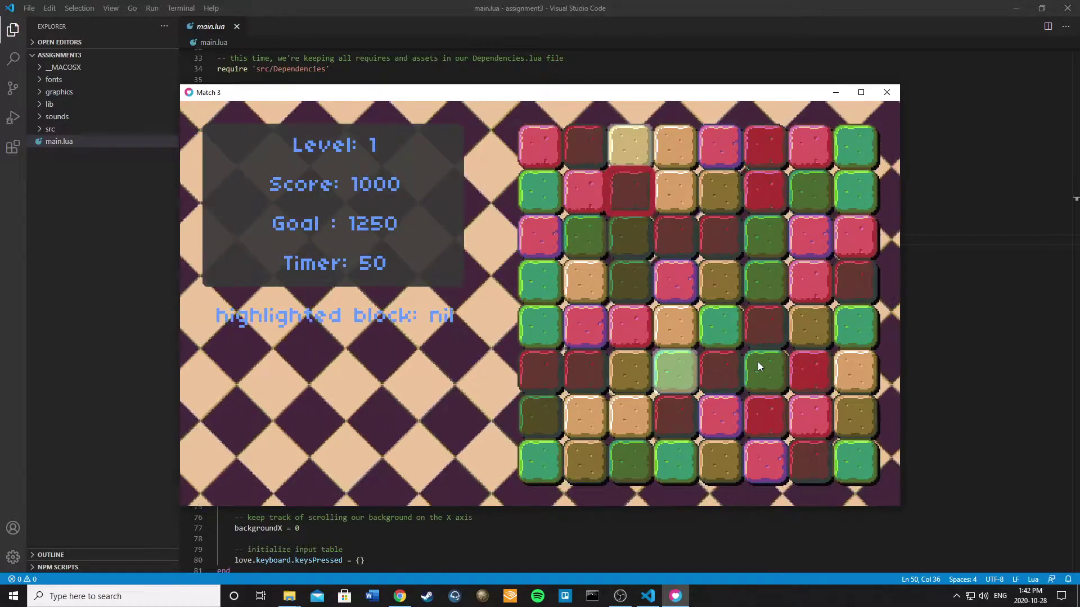
- Swap top-row tiles until the score passes 1250 and level 2 loads
key("Up")
key("Return")
key("Up")
key("Return")
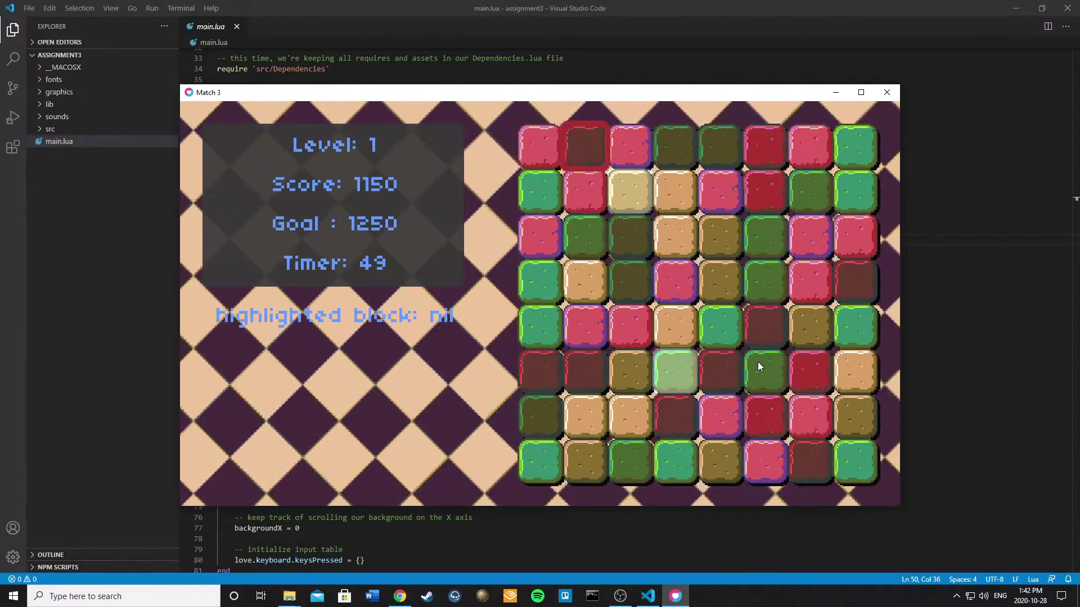
key("Right")
key("Return")
key("Down")
key("Return")
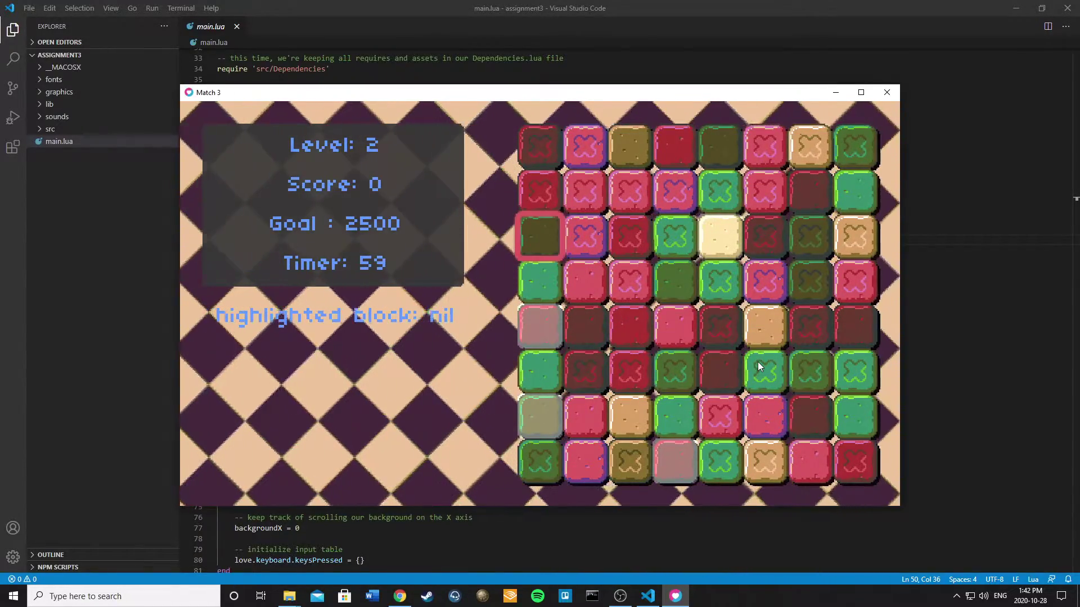
- Clear level 2 matches in column 3 and around row 4
key("Return")
key("Up")
key("Return")
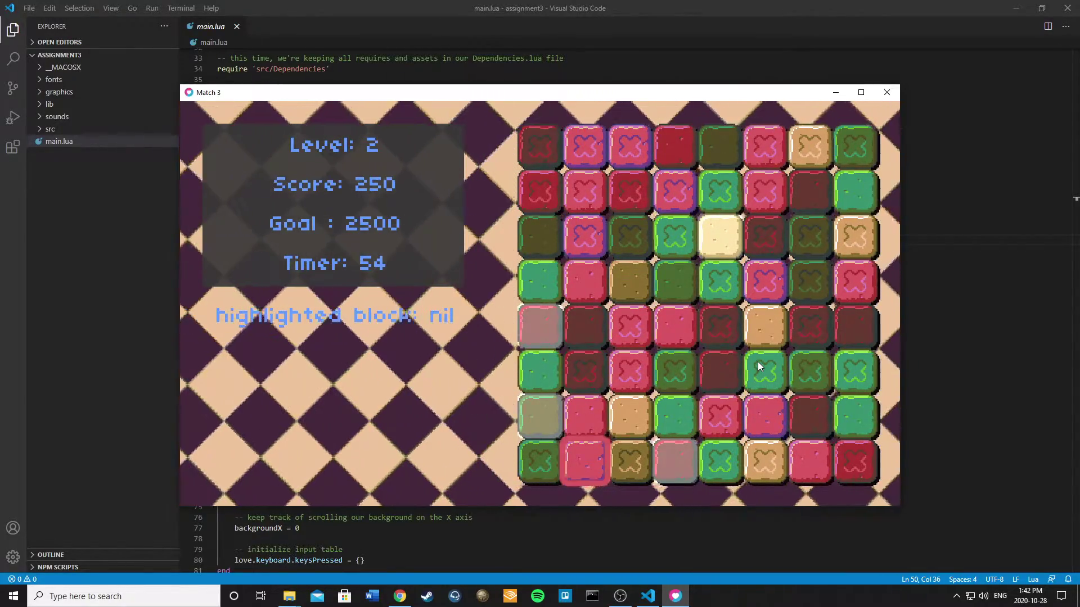
key("Return")
key("Up")
key("Return")
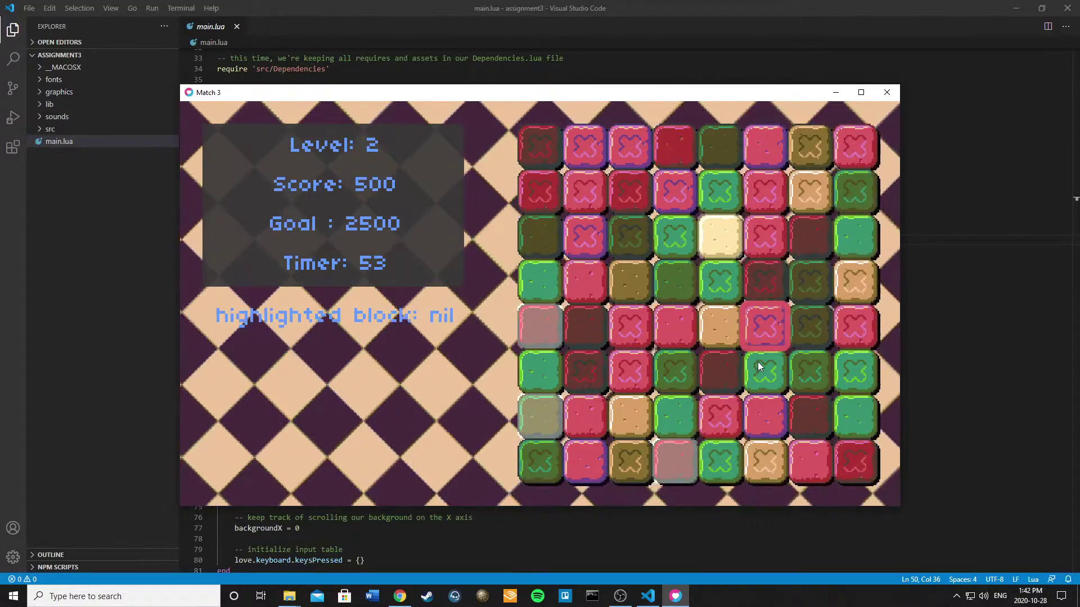
- Try a swap in column 6, then move the selector right
key("Up")
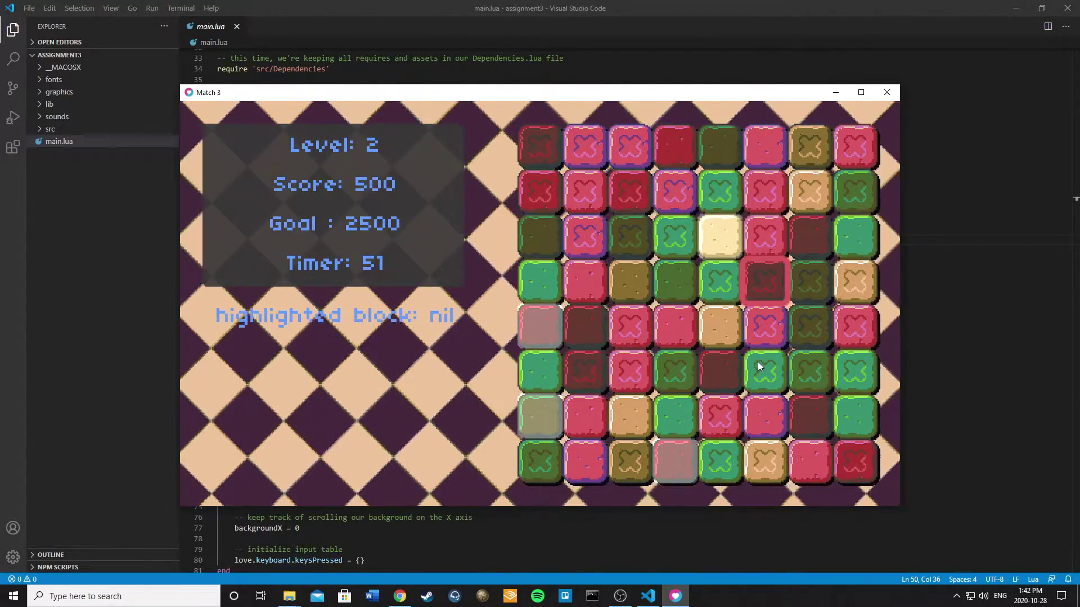
key("Return")
key("Up")
key("Return")
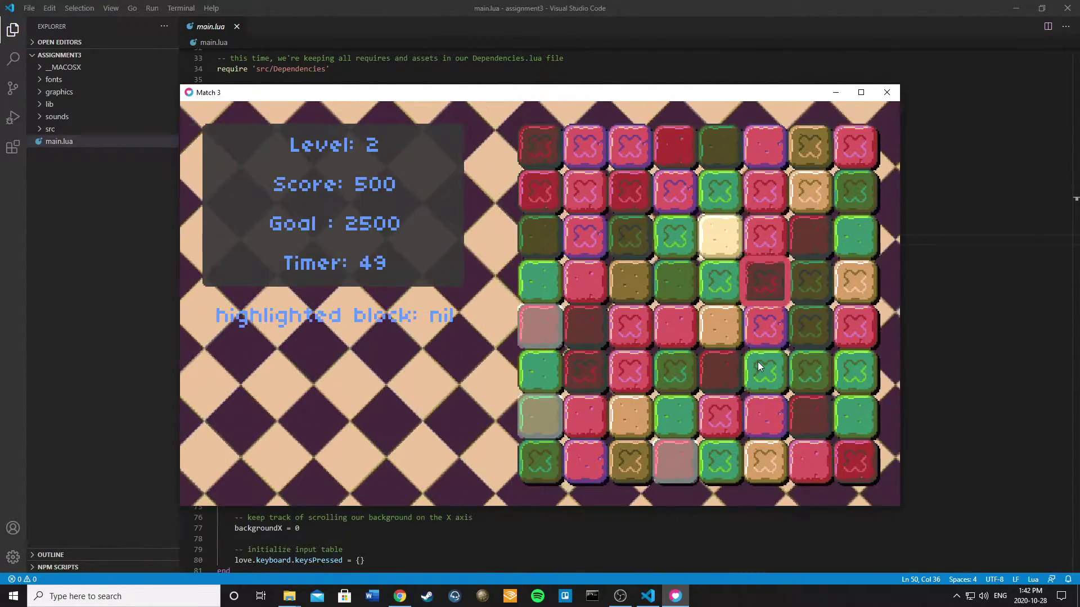
key("Right")
key("Right")
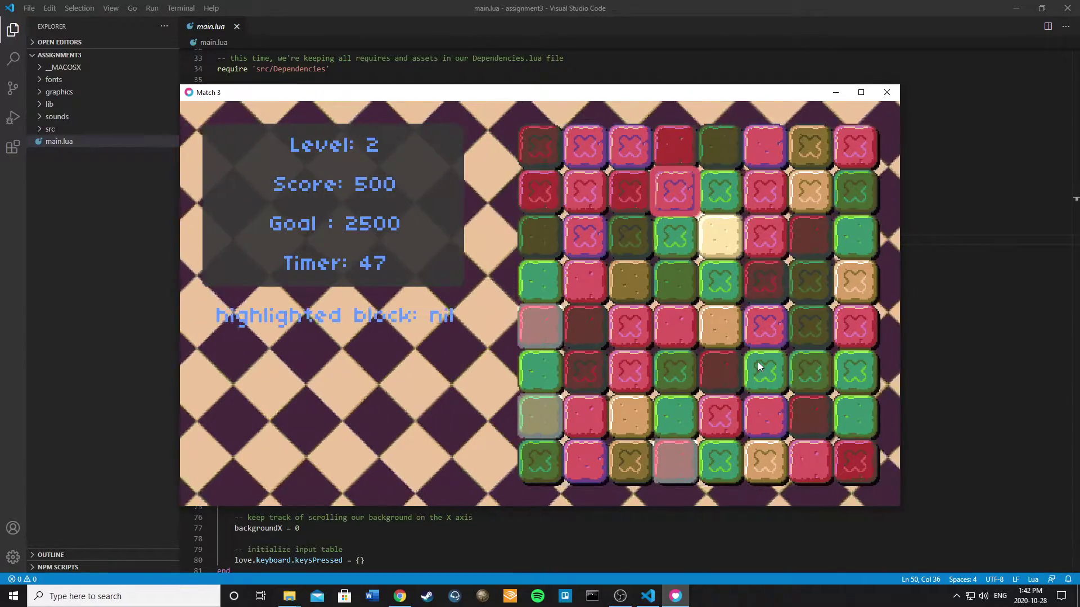
- Try a swap in column 3, then clear two top-row matches
key("Return")
key("Up")
key("Return")
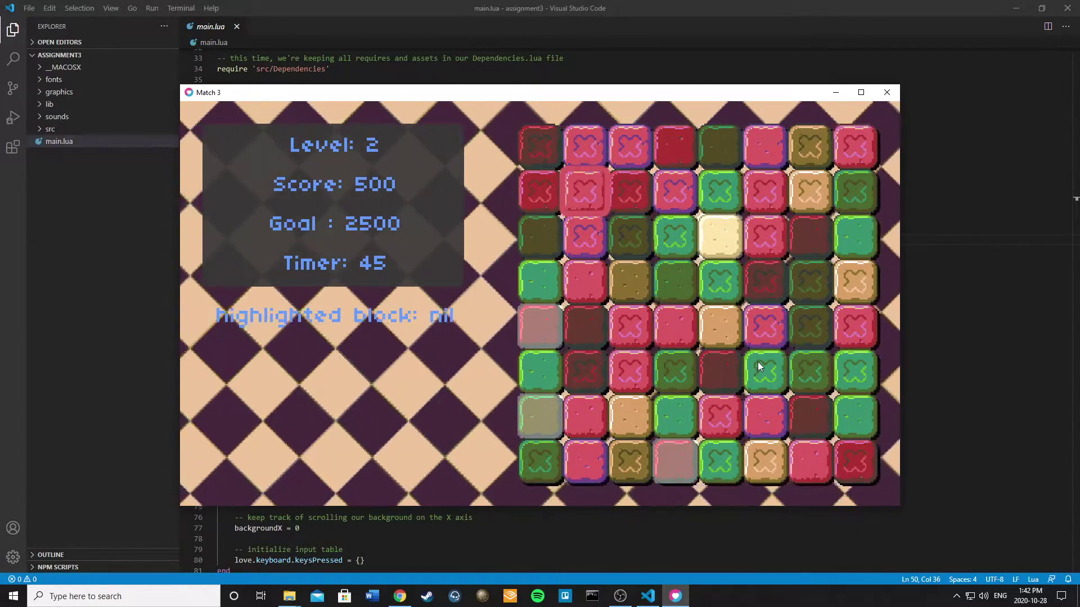
key("Return")
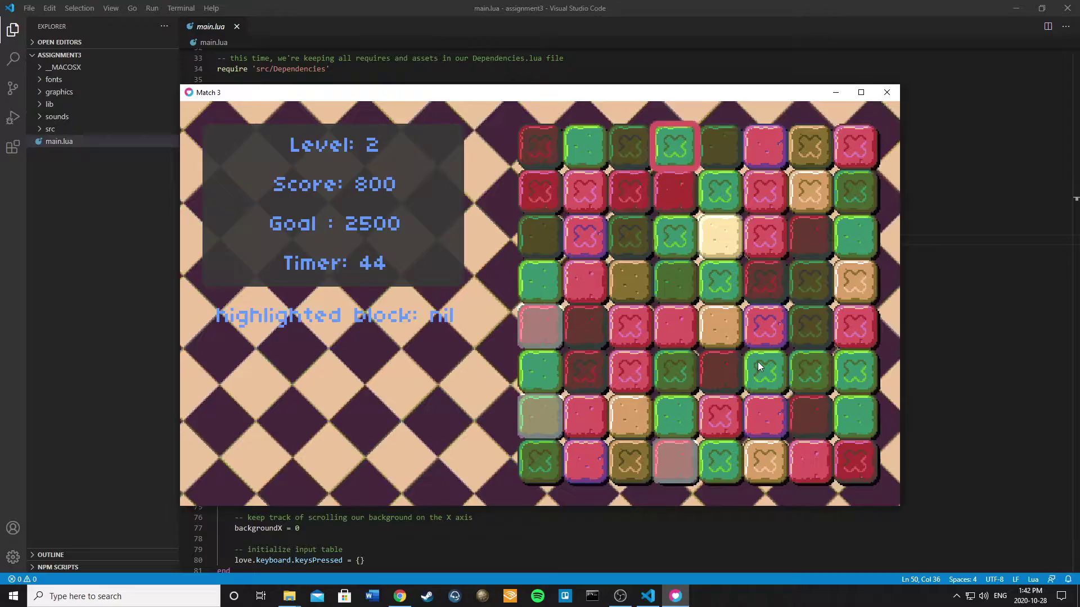
key("Return")
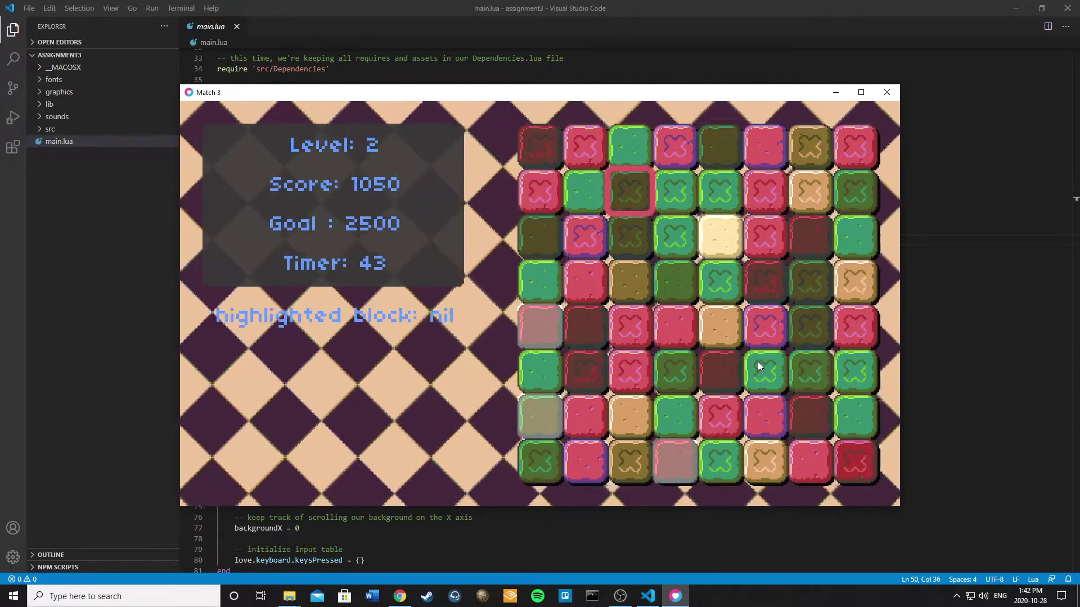
- From the leftmost column, cancel a pick and match in columns 2 and 3
key("Left")
key("Left")
key("Left")
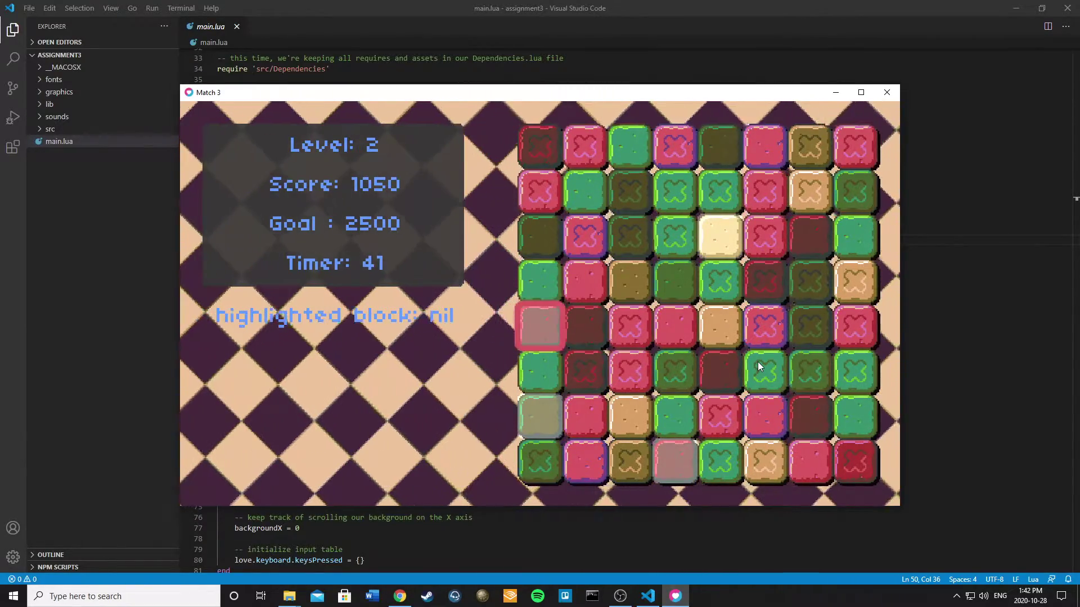
key("Return")
key("Return")
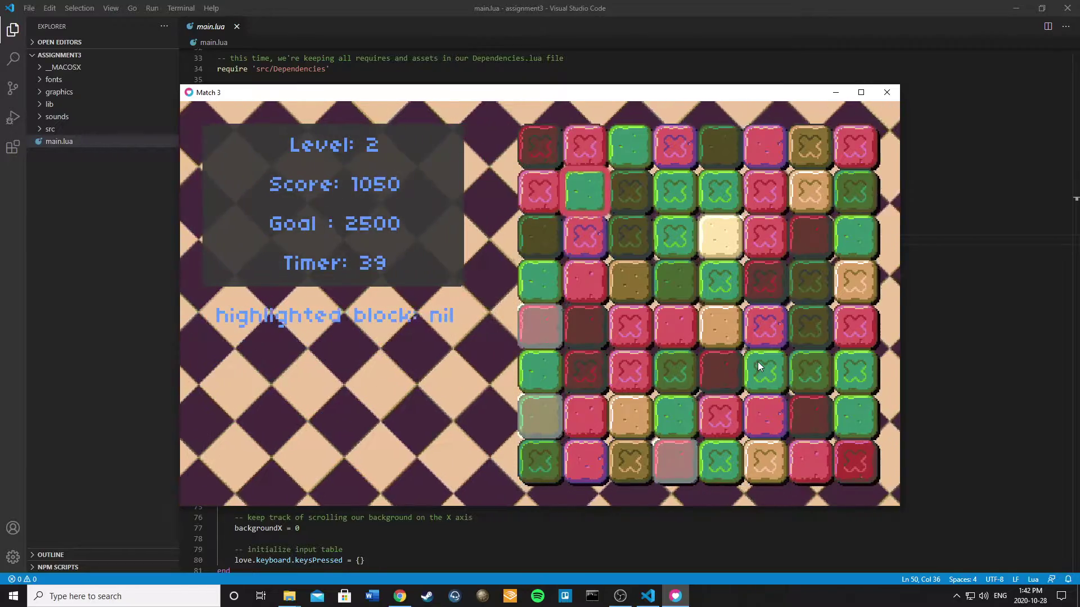
key("Return")
key("Up")
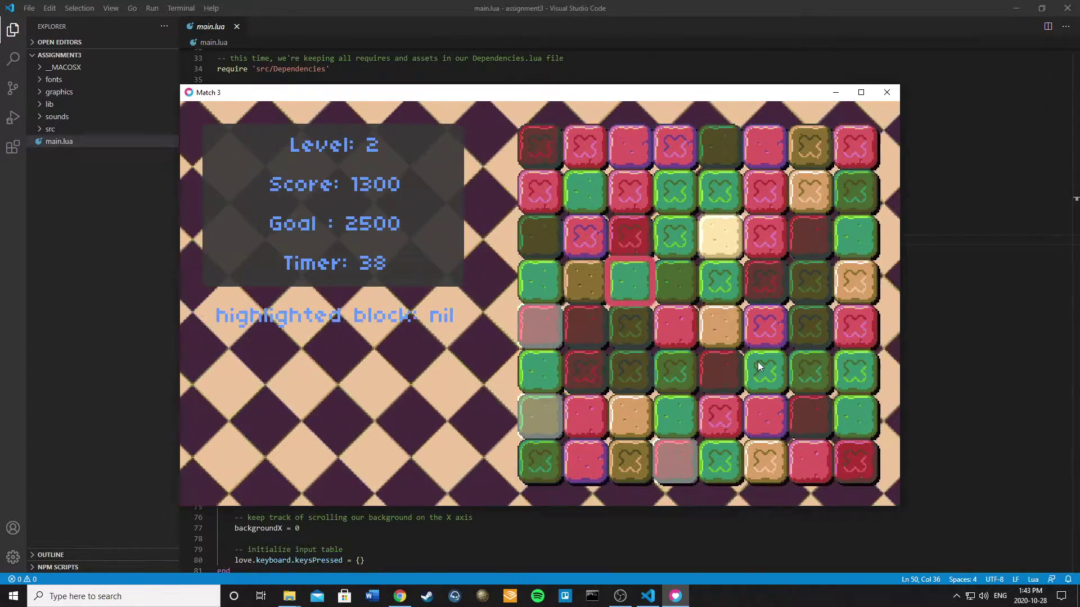
key("Down")
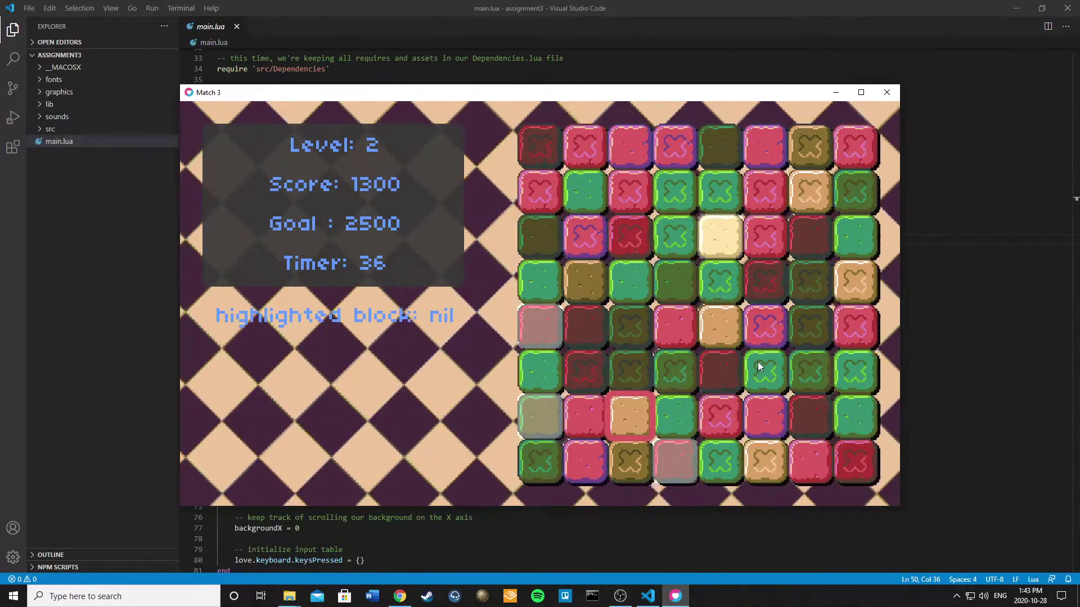
- Clear a match in column 4, bringing level 2 to 1600 points
key("Down")
key("Up")
key("Up")
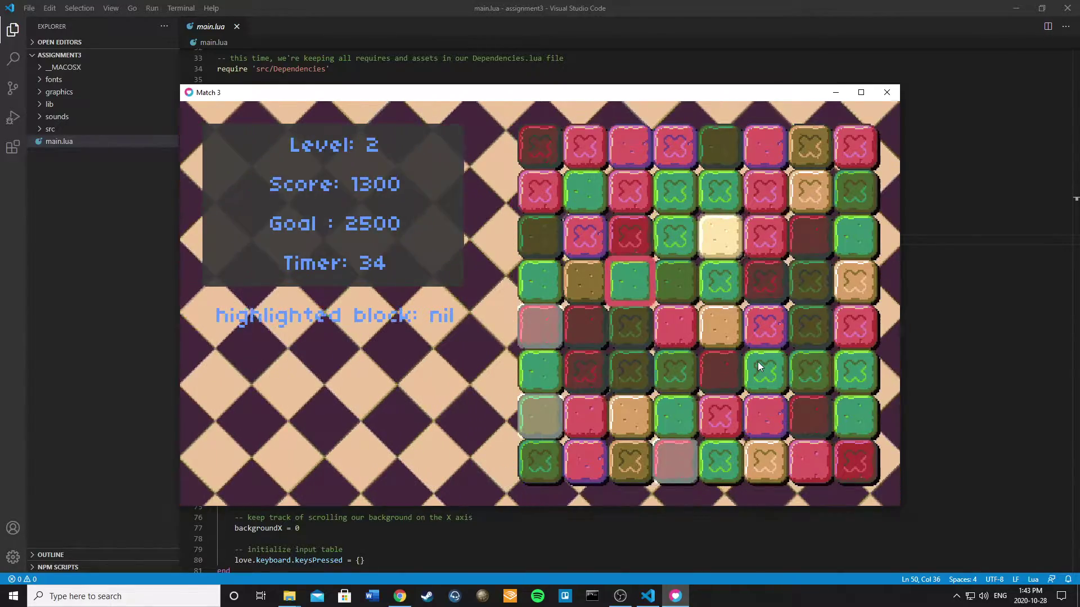
key("Up")
key("Up")
key("Return")
key("Right")
key("Return")
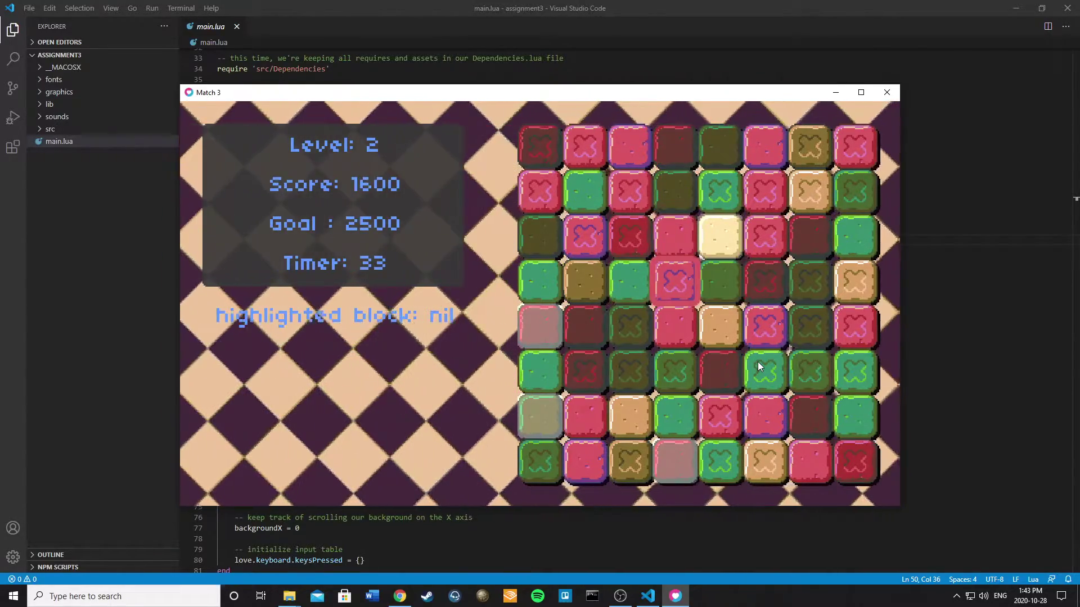
key("Right")
key("Right")
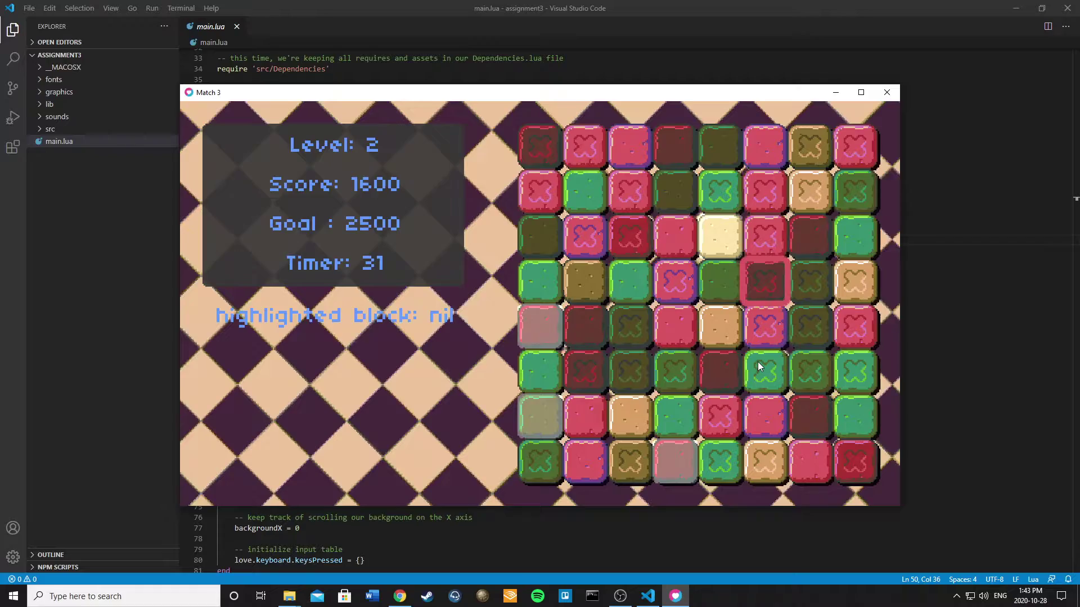
key("Up")
key("Up")
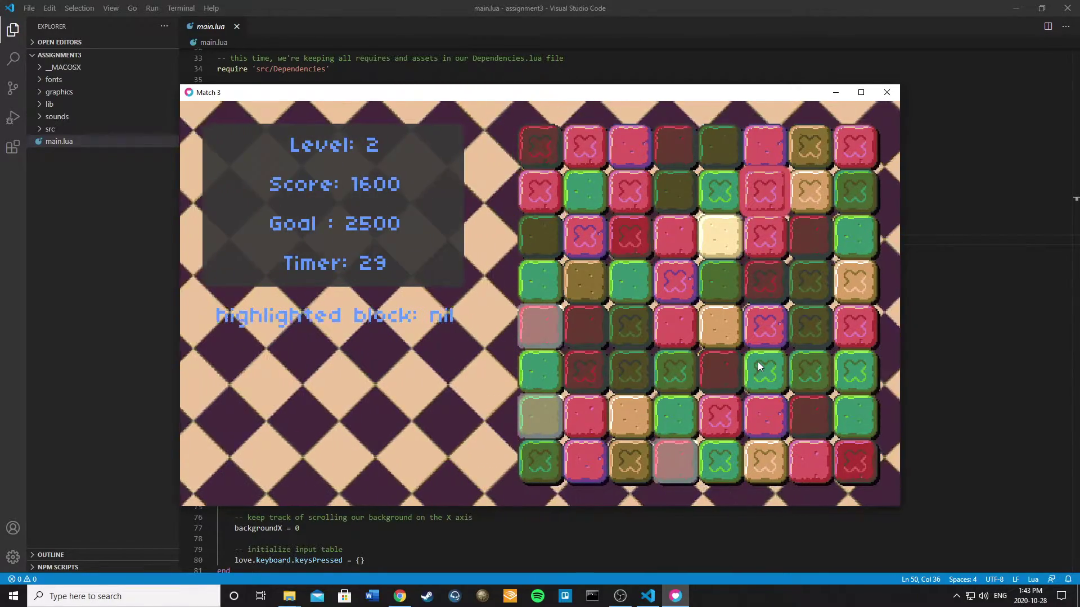
- Quit the game and relaunch it from VS Code to the title screen
key("Escape")
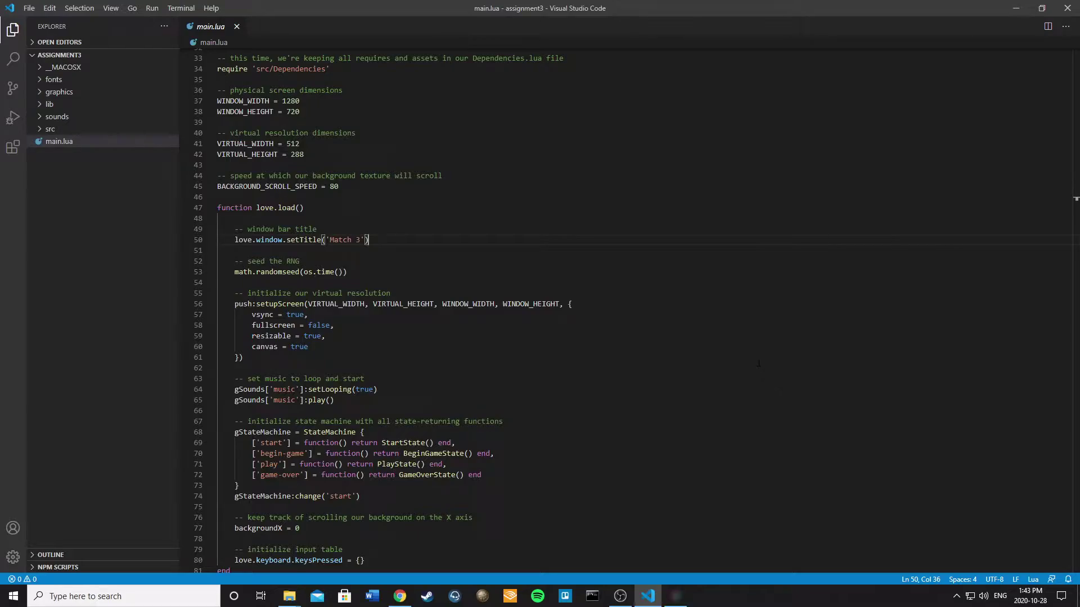
key("alt+l")
key("super")
key("super")
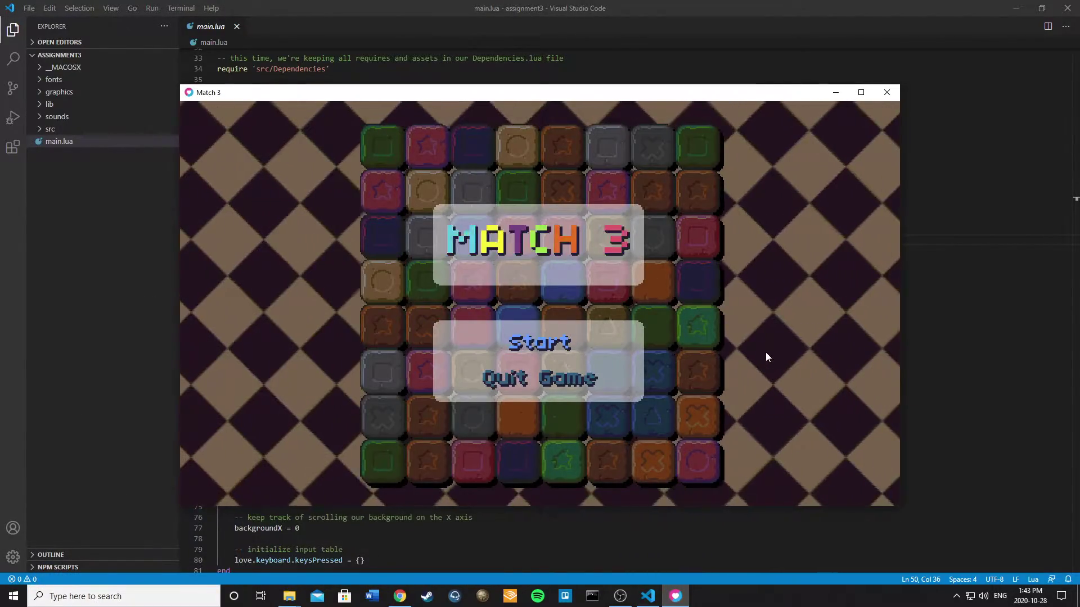
- Start a new game and move the selector down to column 6
key("Return")
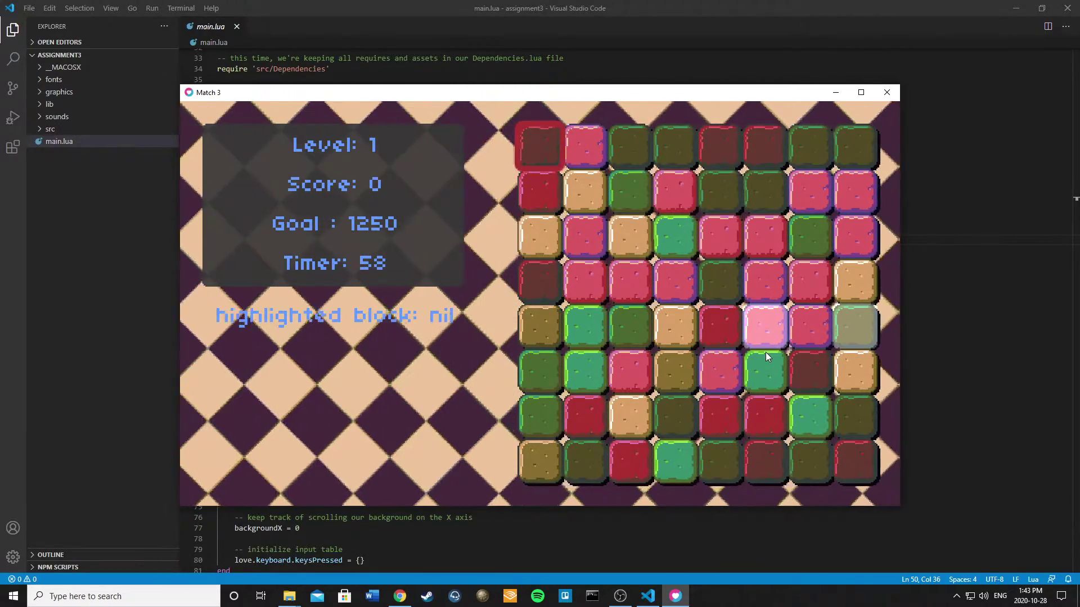
key("Down")
key("Right")
key("Right")
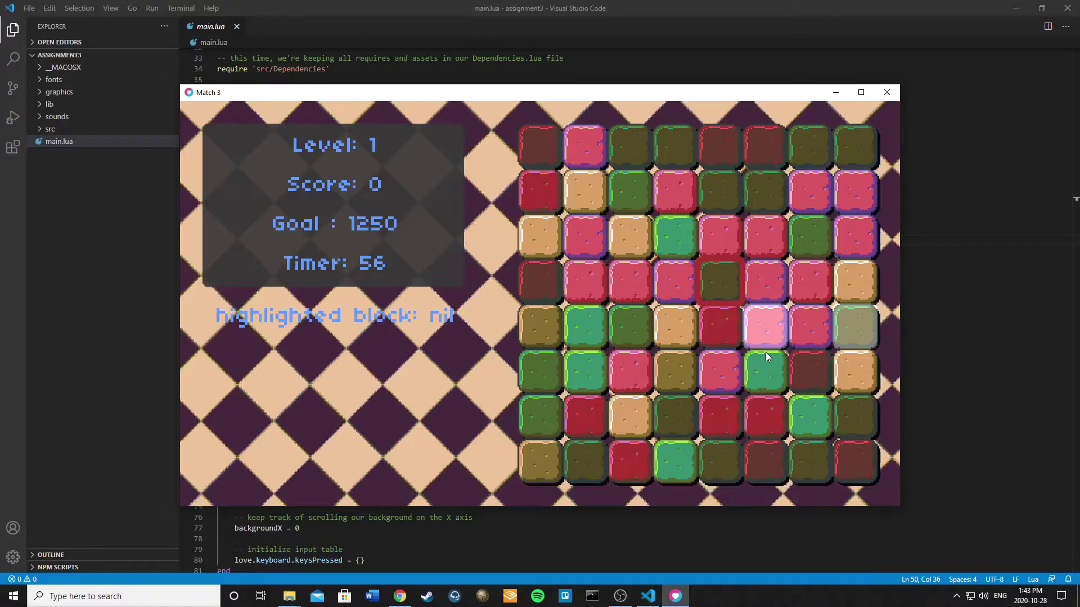
key("Right")
key("Right")
key("Right")
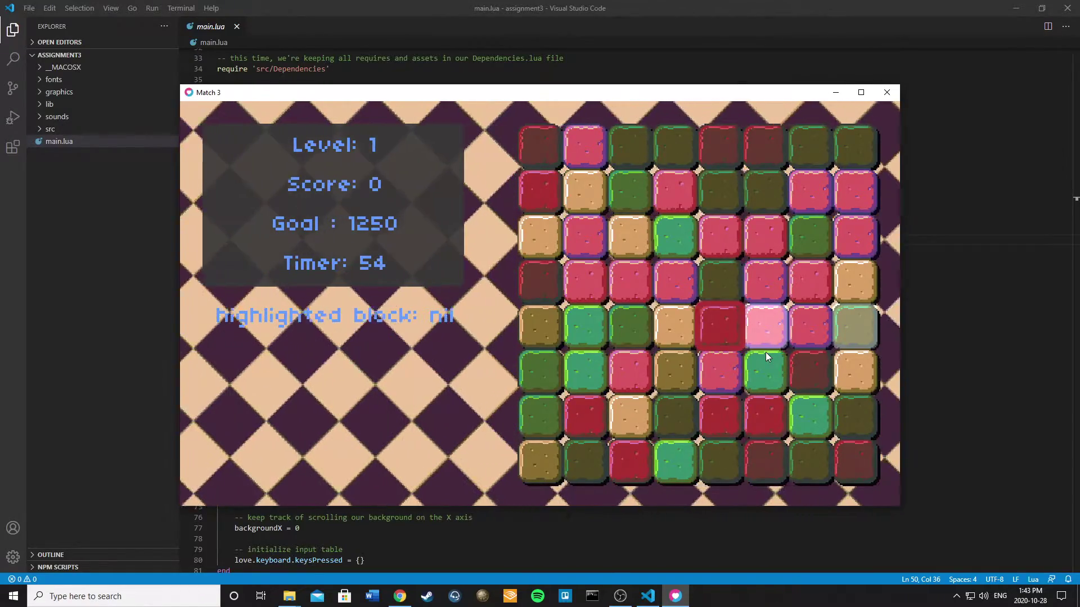
- Swap tiles for a 500-point match, then quit back to main.lua
key("Return")
key("Left")
key("Return")
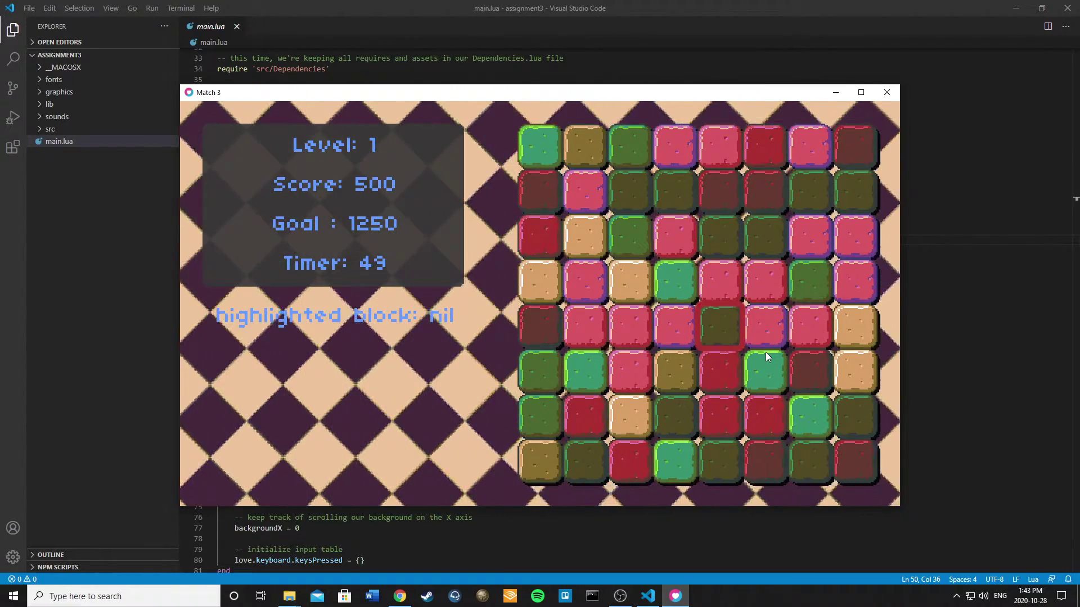
key("Escape")
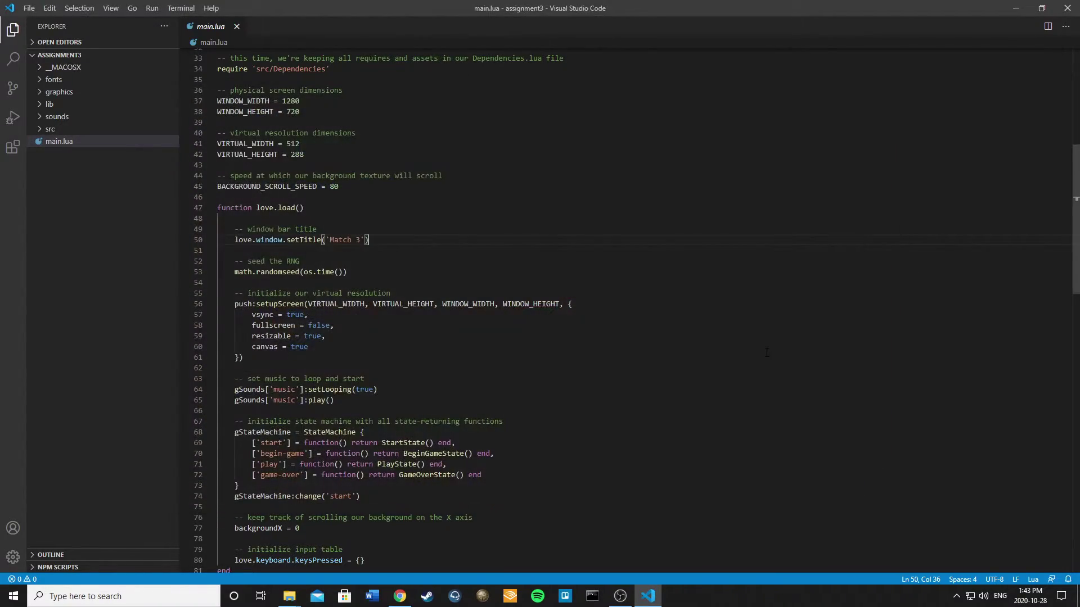